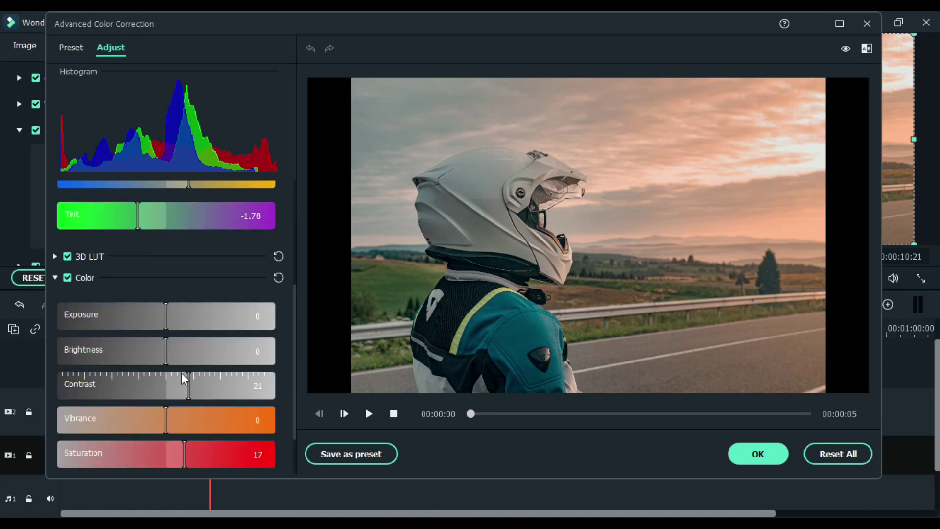
- Adjust the Vibrance, Saturation and Light sliders, raise Blacks to 18, and confirm the correction
{"action": "scroll", "coordinate": [185, 381], "scroll_direction": "down", "scroll_amount": 2}
{"action": "left_click", "coordinate": [161, 278]}
{"action": "left_click_drag", "start_coordinate": [186, 414], "coordinate": [174, 415]}
{"action": "left_click_drag", "start_coordinate": [167, 381], "coordinate": [204, 384]}
{"action": "scroll", "coordinate": [209, 373], "scroll_direction": "down", "scroll_amount": 3}
{"action": "scroll", "coordinate": [208, 372], "scroll_direction": "down", "scroll_amount": 1}
{"action": "left_click_drag", "start_coordinate": [166, 289], "coordinate": [141, 290]}
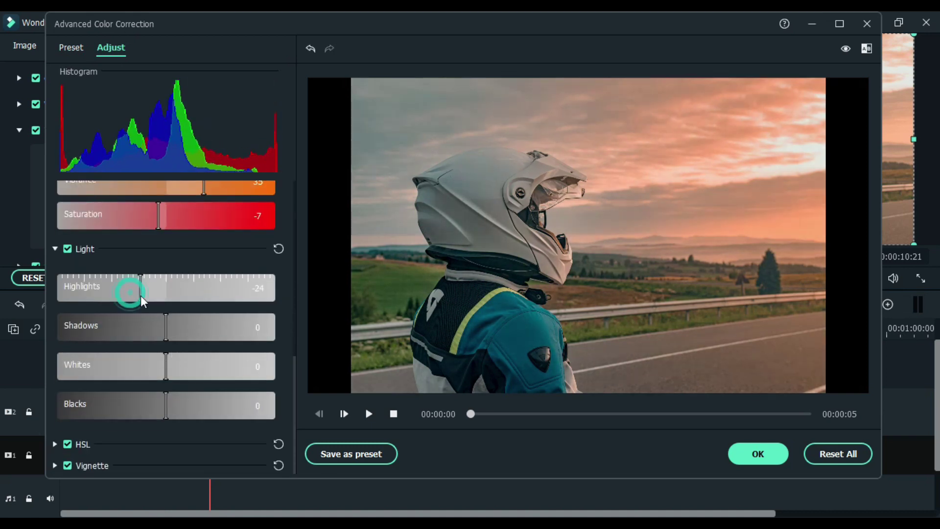
{"action": "left_click_drag", "start_coordinate": [166, 327], "coordinate": [184, 328]}
{"action": "left_click_drag", "start_coordinate": [166, 367], "coordinate": [147, 368]}
{"action": "left_click_drag", "start_coordinate": [166, 406], "coordinate": [181, 406]}
{"action": "left_click_drag", "start_coordinate": [119, 416], "coordinate": [188, 412]}
{"action": "left_click", "coordinate": [758, 454]}
- Move the Lut effect over the second photo and add the Basic 1 title on a new track
{"action": "left_click", "coordinate": [115, 419]}
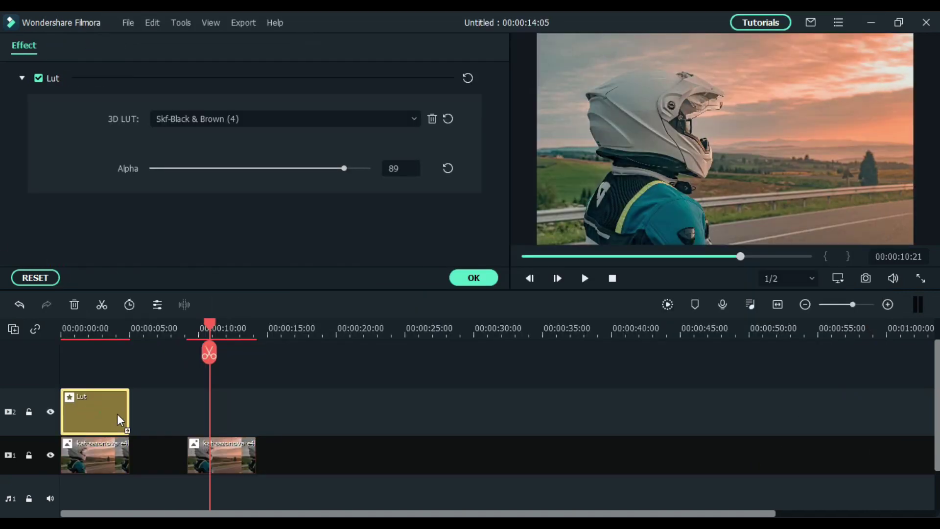
{"action": "left_click_drag", "start_coordinate": [116, 420], "coordinate": [210, 450]}
{"action": "left_click", "coordinate": [494, 277]}
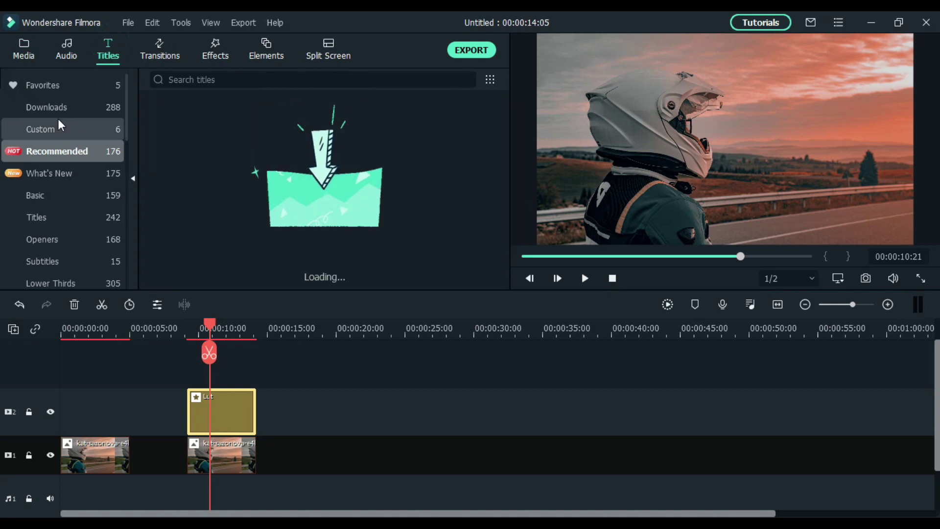
{"action": "left_click", "coordinate": [54, 107]}
{"action": "left_click_drag", "start_coordinate": [192, 218], "coordinate": [209, 396]}
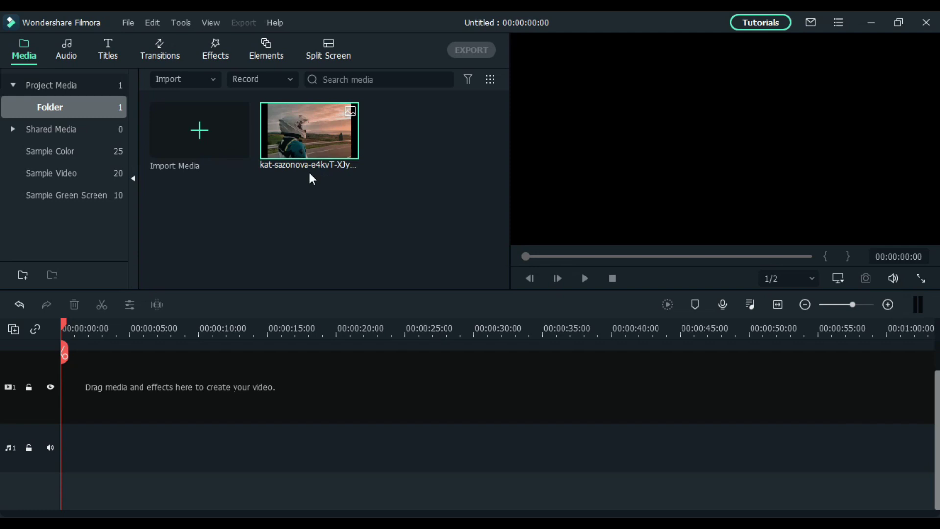
- Import the chosen photo, confirm the project settings, and place the photo on the timeline
{"action": "left_click", "coordinate": [128, 23]}
{"action": "left_click", "coordinate": [191, 273]}
{"action": "left_click", "coordinate": [510, 316]}
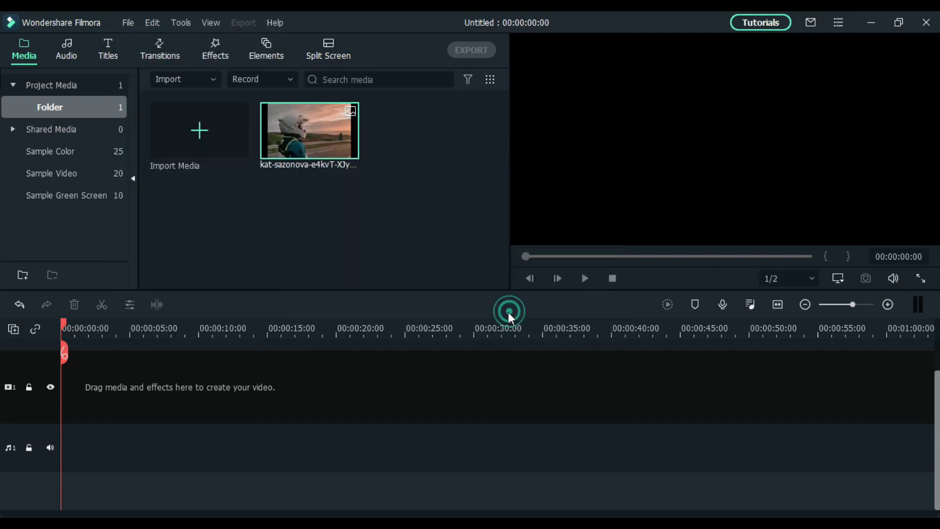
{"action": "left_click_drag", "start_coordinate": [309, 131], "coordinate": [75, 396]}
- Crop the photo clip to a 9:16 ratio
{"action": "left_click", "coordinate": [129, 305]}
{"action": "left_click", "coordinate": [271, 405]}
{"action": "left_click", "coordinate": [259, 384]}
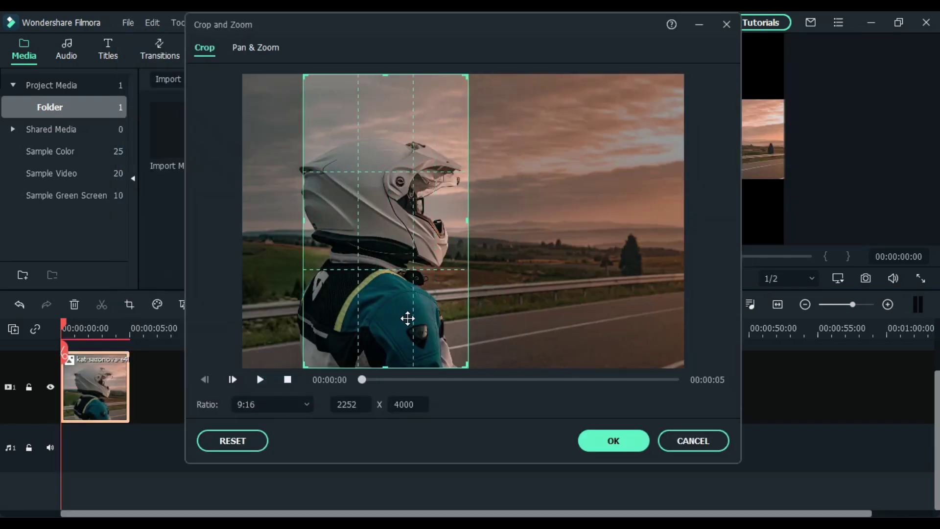
{"action": "left_click", "coordinate": [606, 440]}
- Set the colour enhancement Value to about 27 and contrast to 36, then apply
{"action": "left_click", "coordinate": [267, 304]}
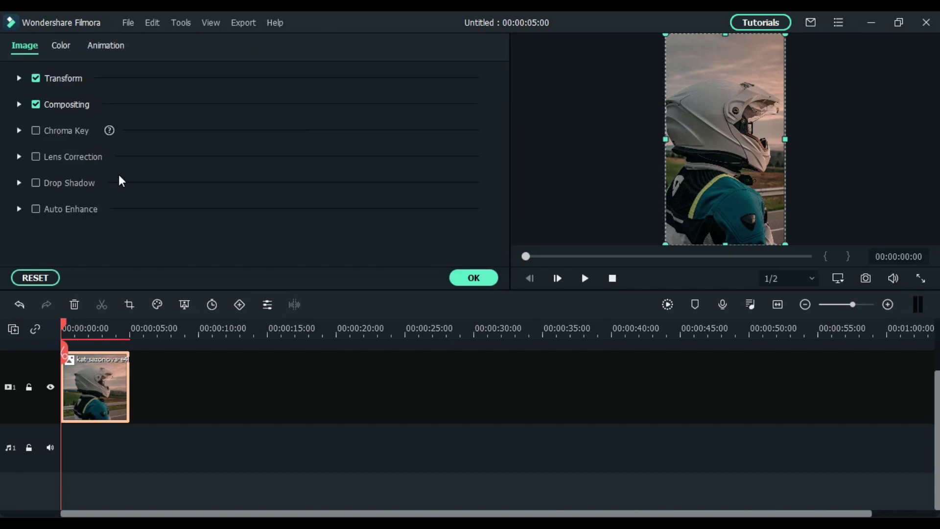
{"action": "left_click", "coordinate": [61, 45]}
{"action": "left_click_drag", "start_coordinate": [182, 169], "coordinate": [290, 170]}
{"action": "left_click", "coordinate": [19, 78]}
{"action": "left_click", "coordinate": [18, 105]}
{"action": "left_click", "coordinate": [19, 104]}
{"action": "left_click", "coordinate": [18, 131]}
{"action": "left_click", "coordinate": [297, 169]}
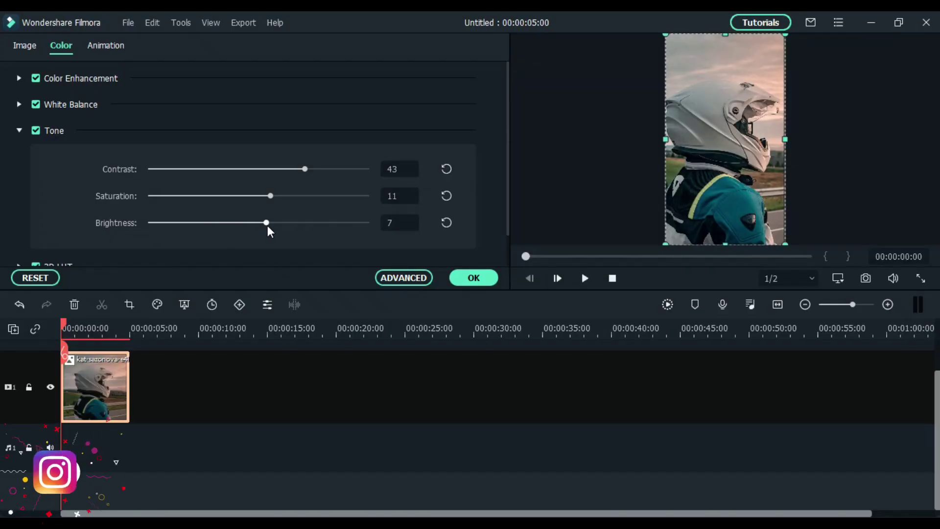
{"action": "scroll", "coordinate": [267, 226], "scroll_direction": "down", "scroll_amount": 1}
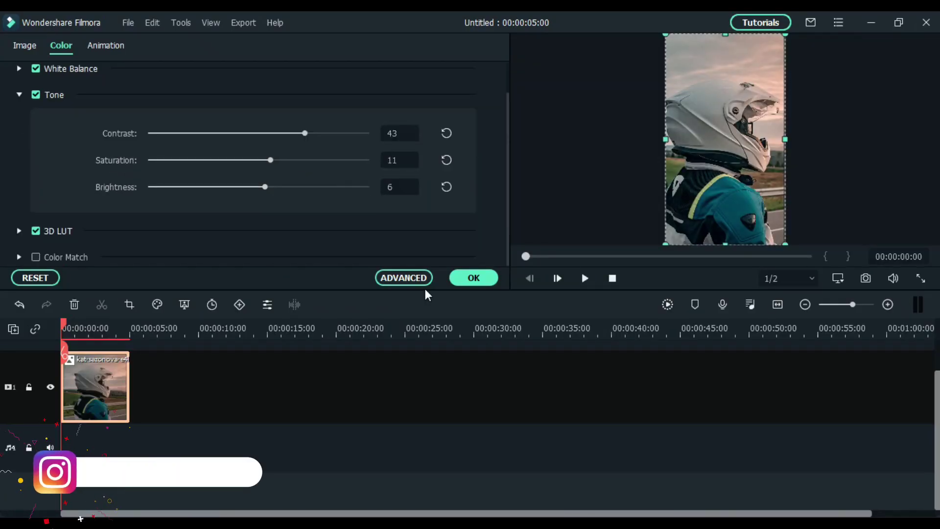
{"action": "left_click", "coordinate": [474, 278]}
- Add a LUT effect above the photo clip using the Skf-Black & Brown (4) LUT
{"action": "left_click", "coordinate": [215, 49]}
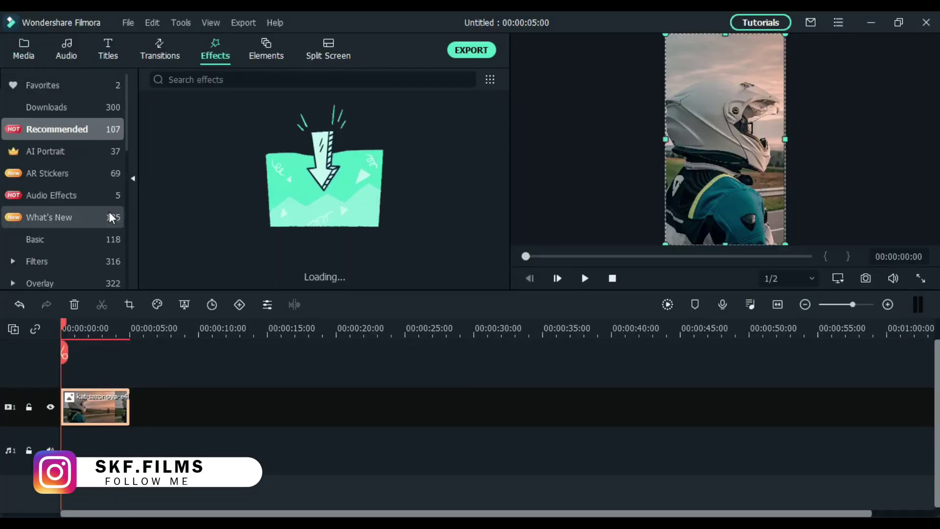
{"action": "scroll", "coordinate": [109, 212], "scroll_direction": "down", "scroll_amount": 3}
{"action": "left_click", "coordinate": [72, 169]}
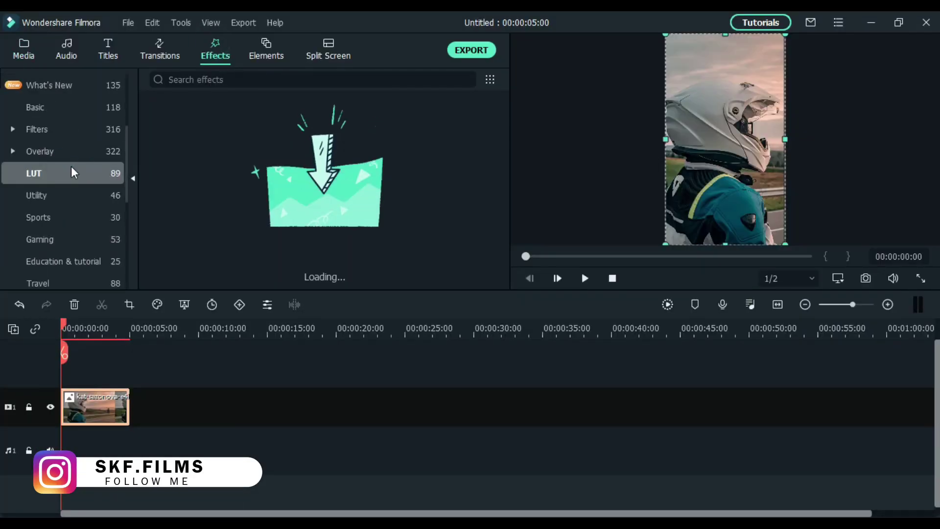
{"action": "left_click_drag", "start_coordinate": [192, 113], "coordinate": [98, 414]}
{"action": "double_click", "coordinate": [98, 413]}
{"action": "left_click", "coordinate": [284, 118]}
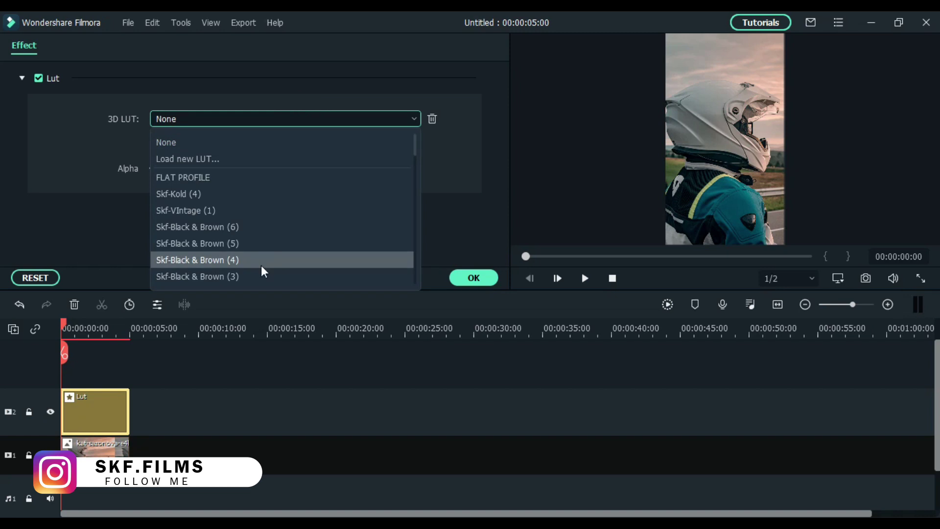
{"action": "left_click", "coordinate": [261, 259]}
{"action": "left_click", "coordinate": [474, 278]}
- Set the LUT strength to about 90, then select the motorcyclist jpg for import
{"action": "double_click", "coordinate": [95, 454]}
{"action": "left_click", "coordinate": [398, 277]}
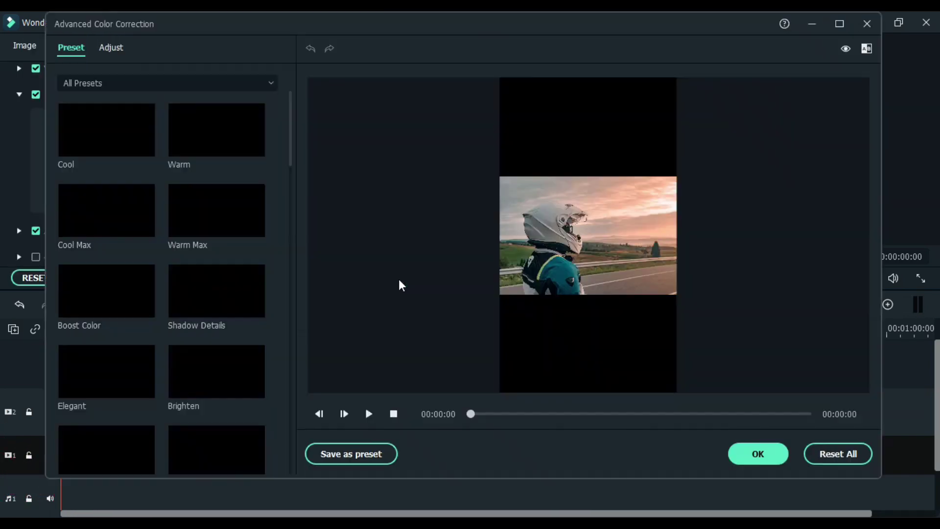
{"action": "double_click", "coordinate": [98, 396]}
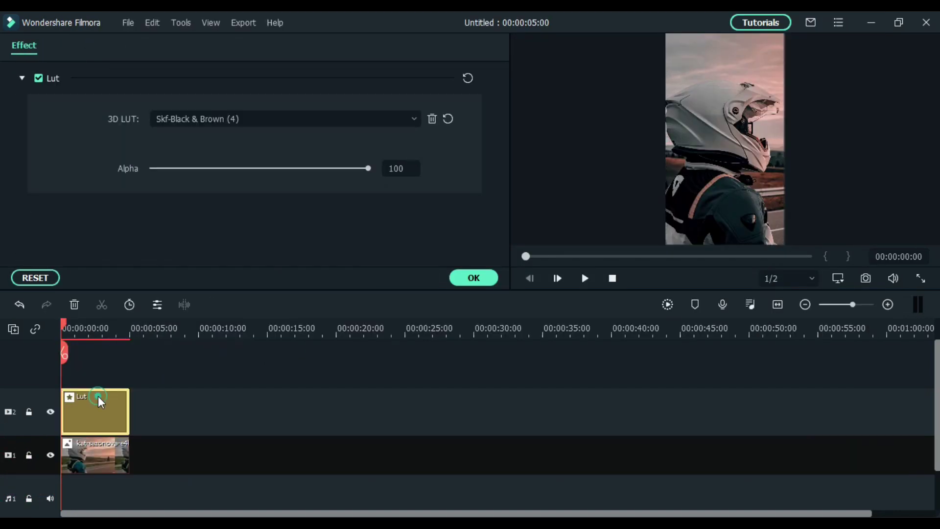
{"action": "left_click_drag", "start_coordinate": [368, 168], "coordinate": [342, 168]}
{"action": "left_click", "coordinate": [474, 278]}
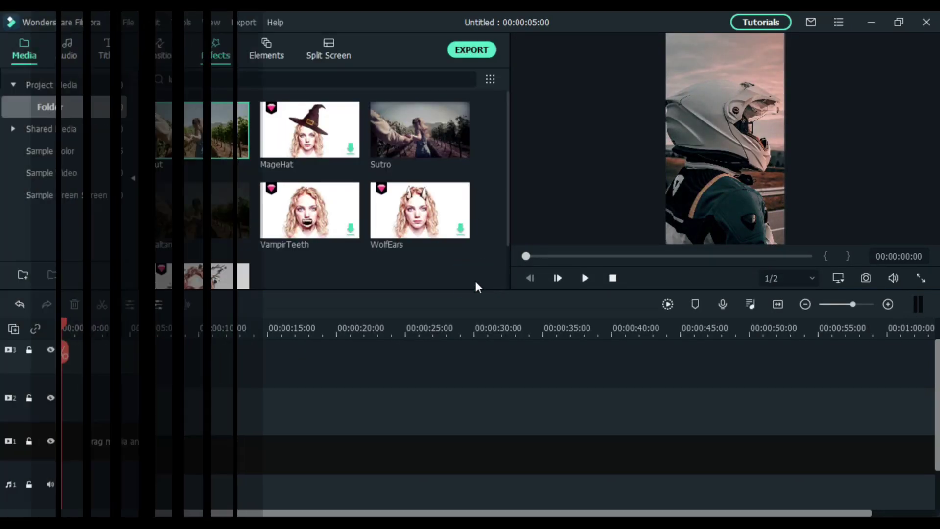
{"action": "left_click", "coordinate": [332, 193]}
{"action": "left_click", "coordinate": [232, 134]}
- Import the motorcyclist jpg, switch the project to 9:16 Portrait, and drag it onto the main video track
{"action": "left_click", "coordinate": [734, 446]}
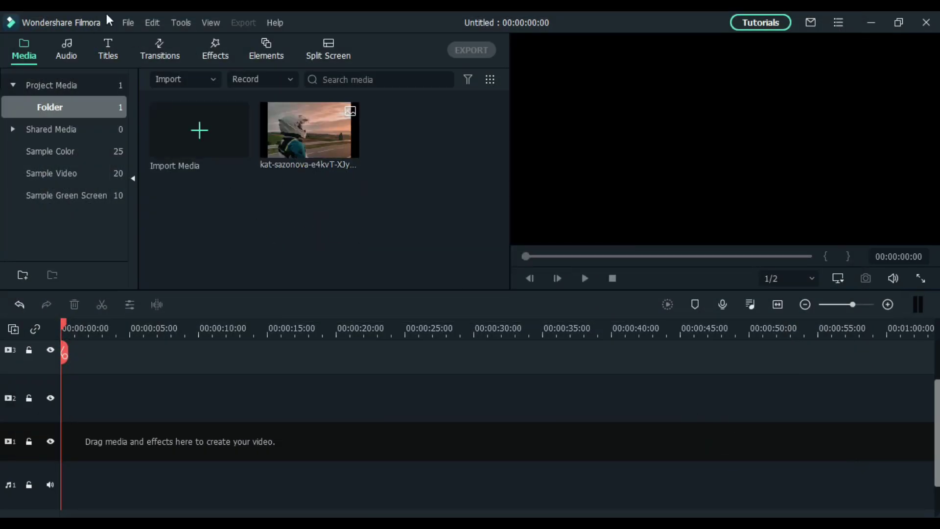
{"action": "left_click", "coordinate": [129, 21]}
{"action": "left_click", "coordinate": [169, 272]}
{"action": "left_click", "coordinate": [457, 186]}
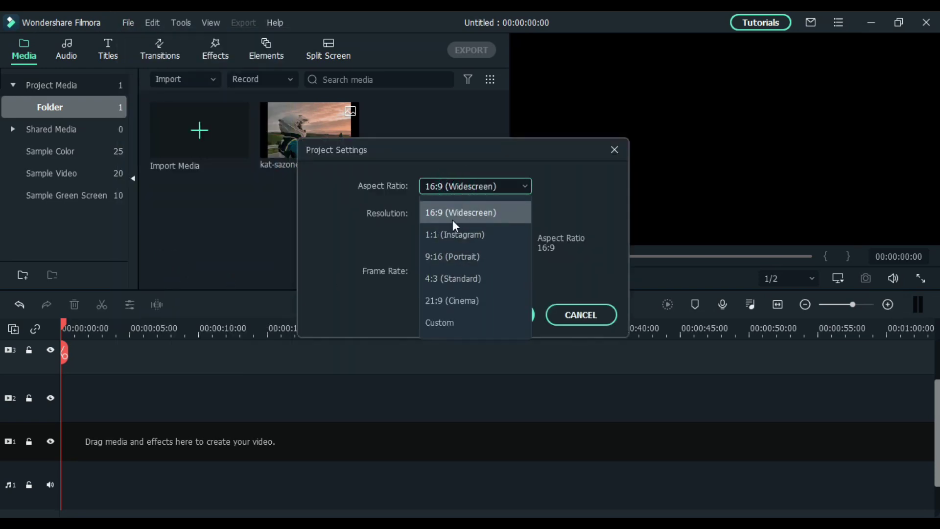
{"action": "left_click", "coordinate": [477, 257]}
{"action": "left_click", "coordinate": [502, 317]}
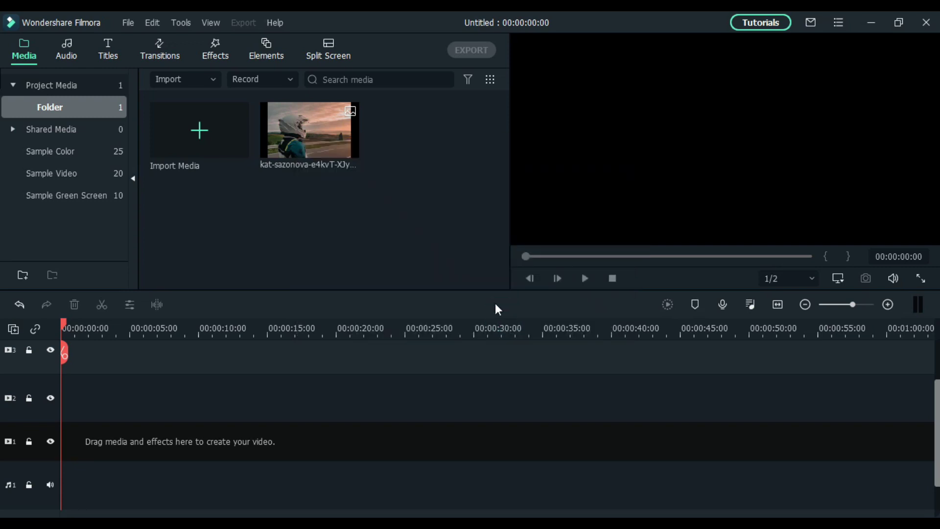
{"action": "left_click_drag", "start_coordinate": [310, 130], "coordinate": [64, 456]}
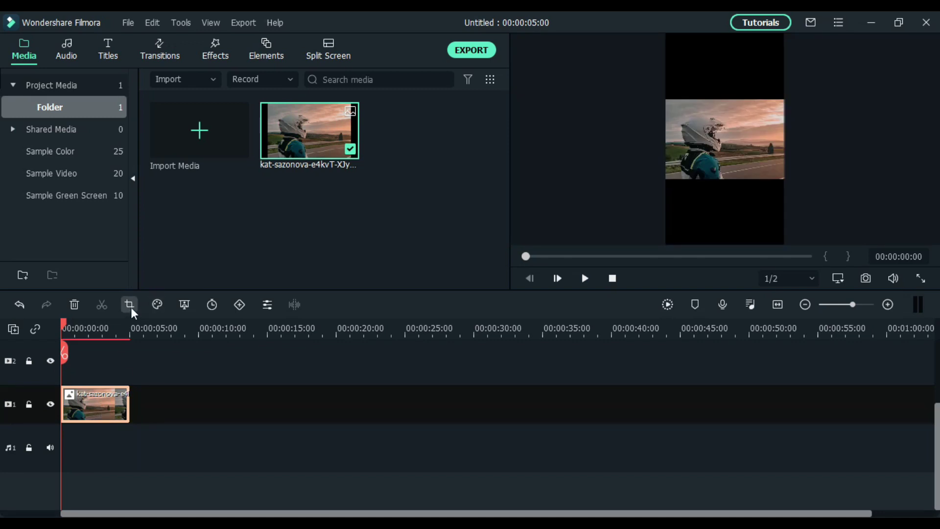
- Crop the clip to a 9:16 ratio with the crop frame shifted over the rider
{"action": "left_click", "coordinate": [131, 307]}
{"action": "left_click", "coordinate": [299, 404]}
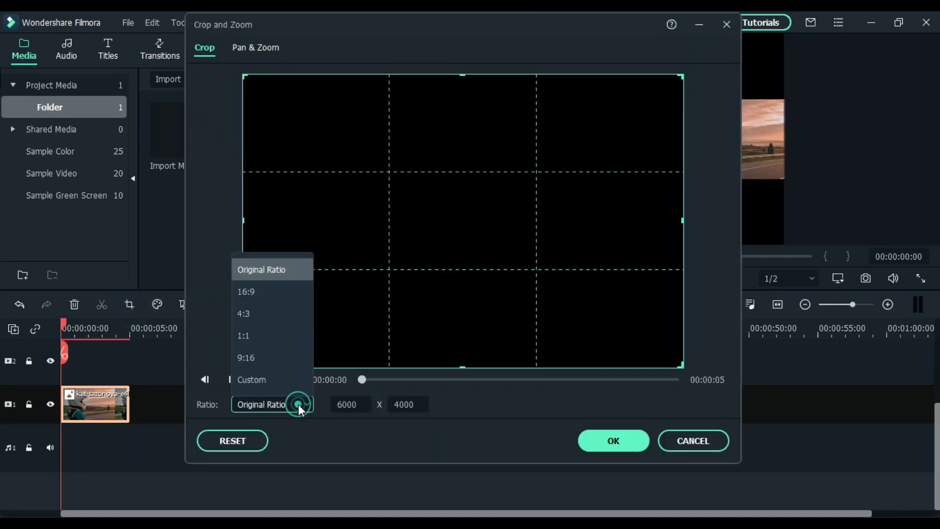
{"action": "left_click", "coordinate": [240, 358]}
{"action": "left_click_drag", "start_coordinate": [441, 308], "coordinate": [360, 308]}
{"action": "left_click", "coordinate": [611, 439]}
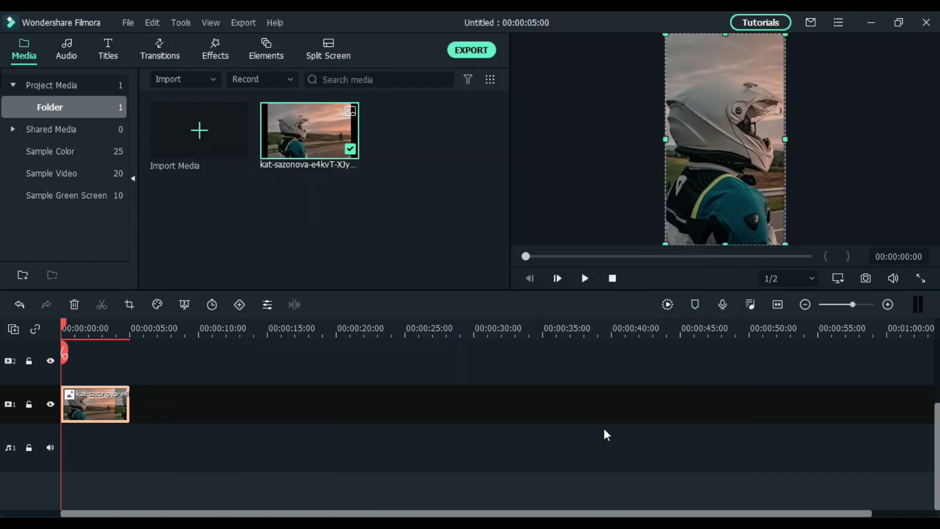
- Set colour enhancement Threshold 10.51 and Value about 23.6, and warm the temperature to 0.51
{"action": "left_click", "coordinate": [269, 305]}
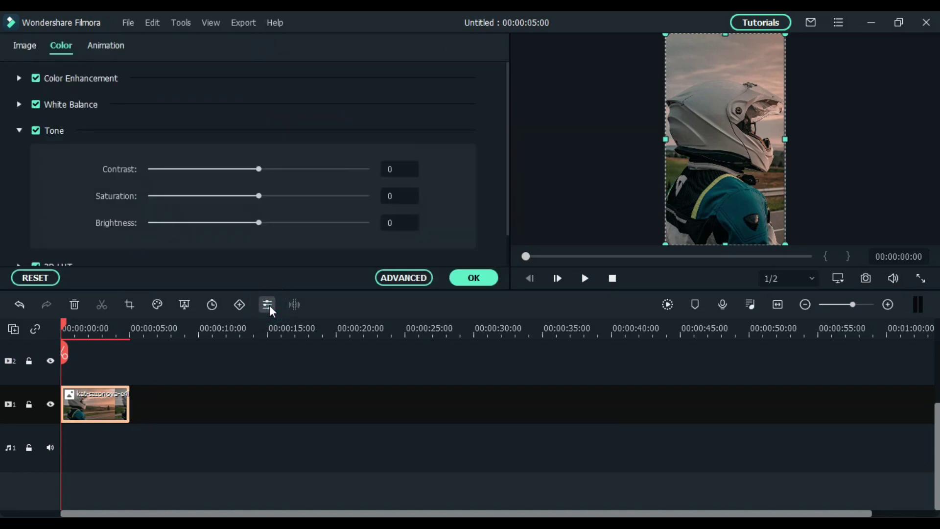
{"action": "left_click", "coordinate": [19, 78]}
{"action": "left_click", "coordinate": [172, 144]}
{"action": "left_click", "coordinate": [184, 171]}
{"action": "left_click_drag", "start_coordinate": [185, 171], "coordinate": [201, 171]}
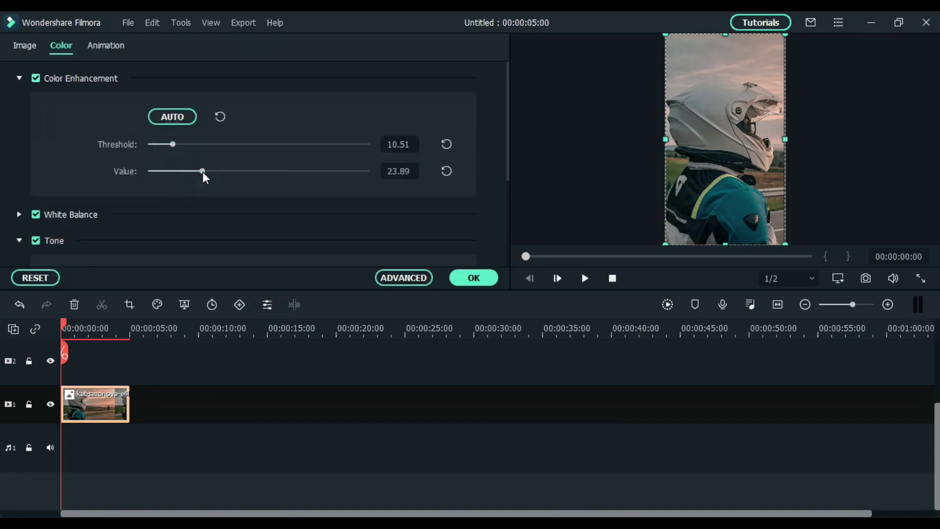
{"action": "left_click", "coordinate": [20, 77]}
{"action": "left_click", "coordinate": [19, 105]}
{"action": "left_click_drag", "start_coordinate": [237, 170], "coordinate": [289, 170]}
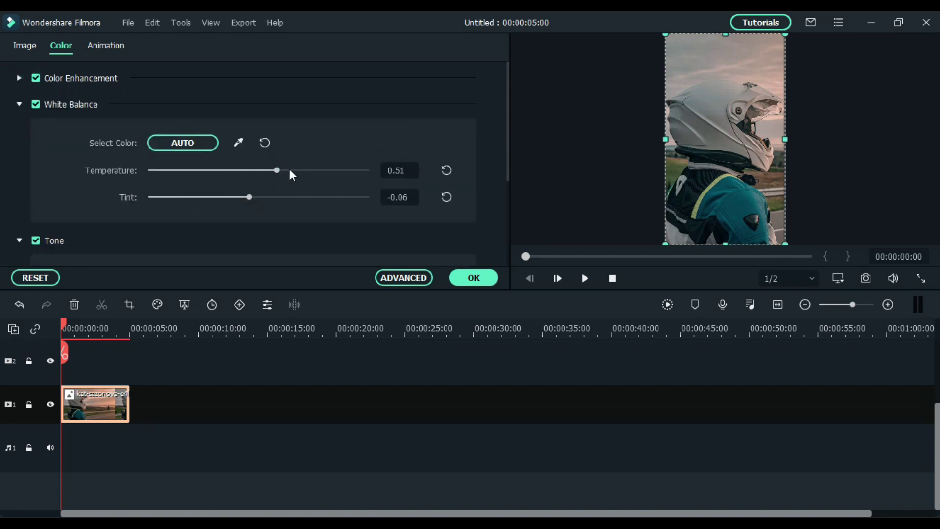
{"action": "left_click", "coordinate": [20, 104]}
- Raise contrast to 28 and saturation to 25, apply, and check the photo full screen
{"action": "left_click", "coordinate": [289, 169]}
{"action": "left_click_drag", "start_coordinate": [260, 196], "coordinate": [267, 224]}
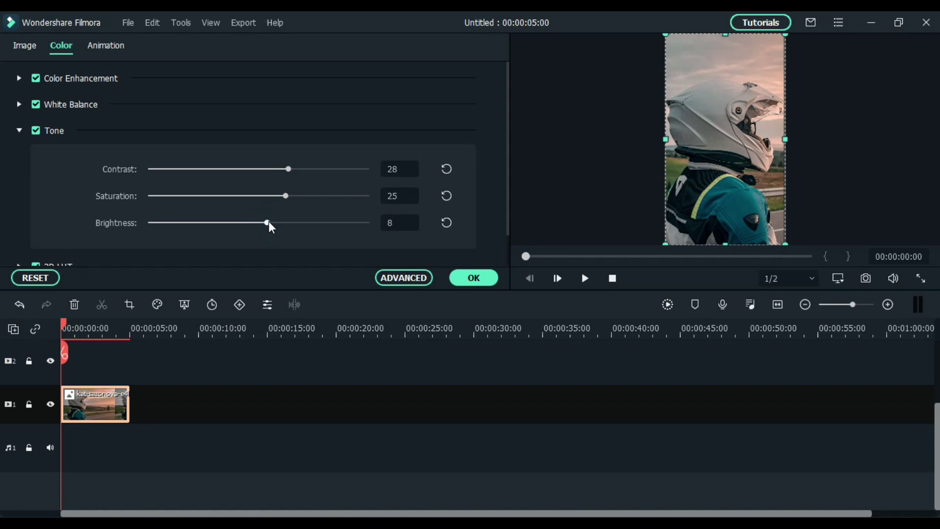
{"action": "left_click", "coordinate": [474, 279]}
{"action": "left_click", "coordinate": [919, 276]}
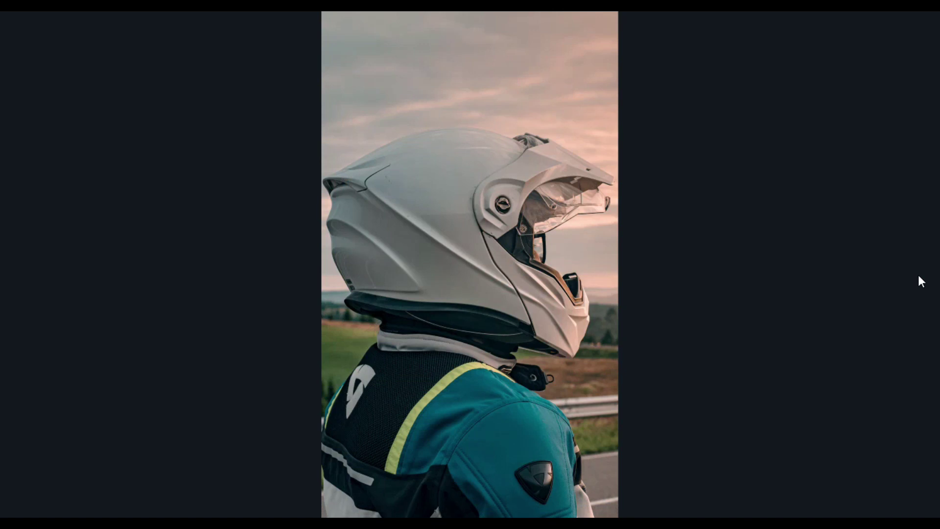
{"action": "mouse_move", "coordinate": [1, 476]}
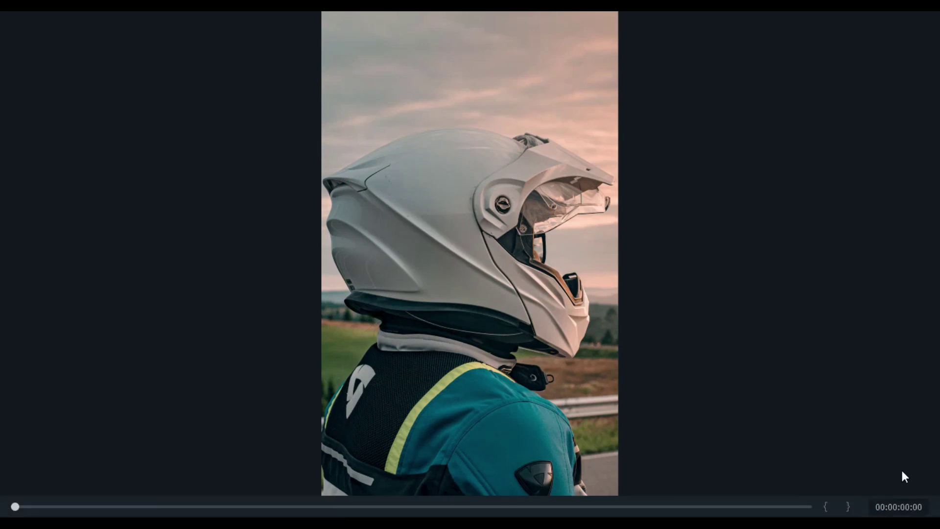
{"action": "key", "text": "Escape"}
{"action": "left_click", "coordinate": [207, 45]}
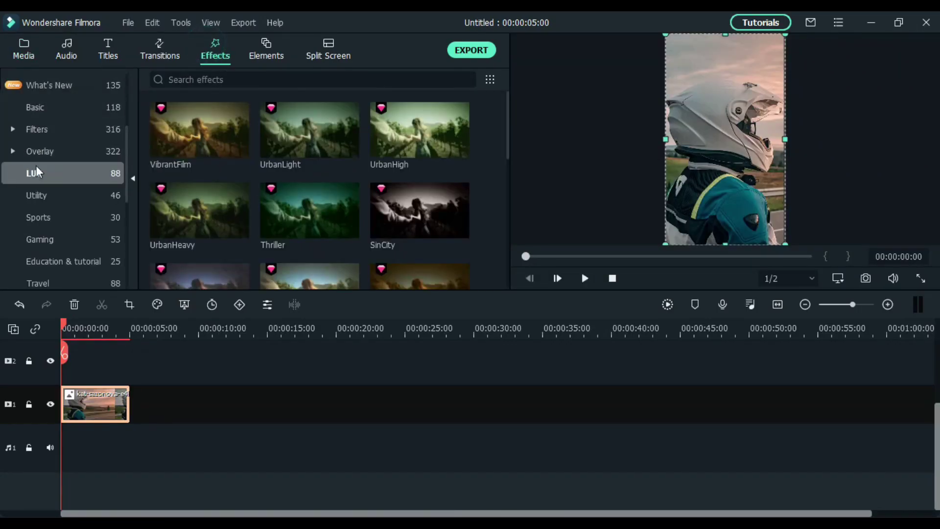
- Search effects for 'LUT', add the Lut effect above the photo, and apply Skf-Black & Brown (4)
{"action": "left_click", "coordinate": [188, 80]}
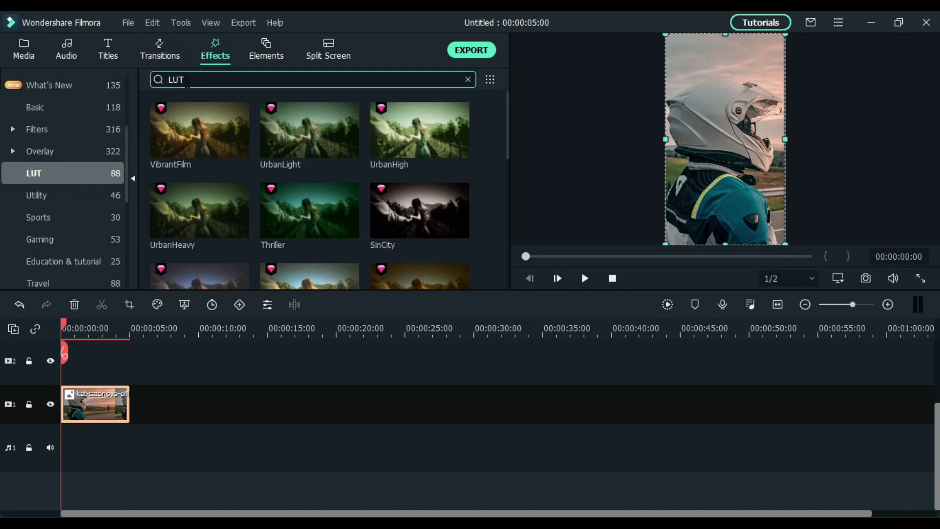
{"action": "type", "text": "LUT"}
{"action": "key", "text": "Return"}
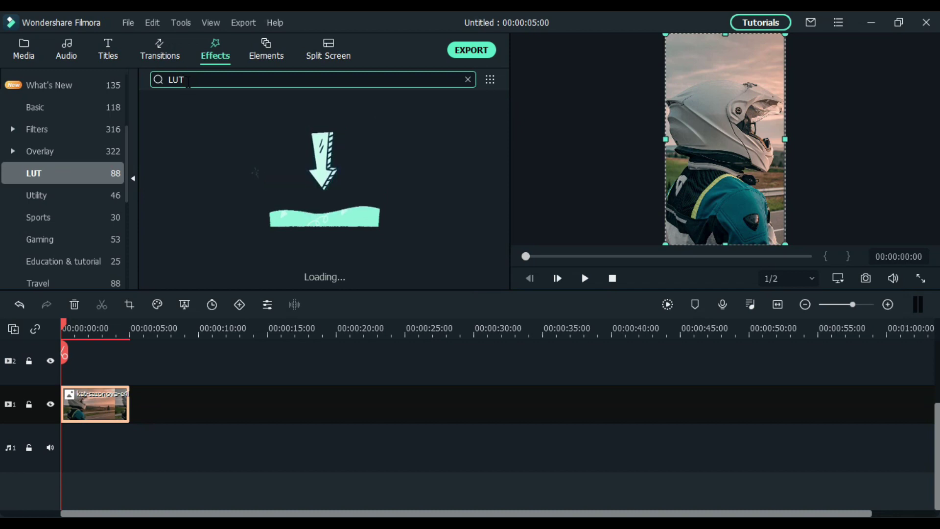
{"action": "left_click_drag", "start_coordinate": [200, 144], "coordinate": [90, 370]}
{"action": "double_click", "coordinate": [96, 417]}
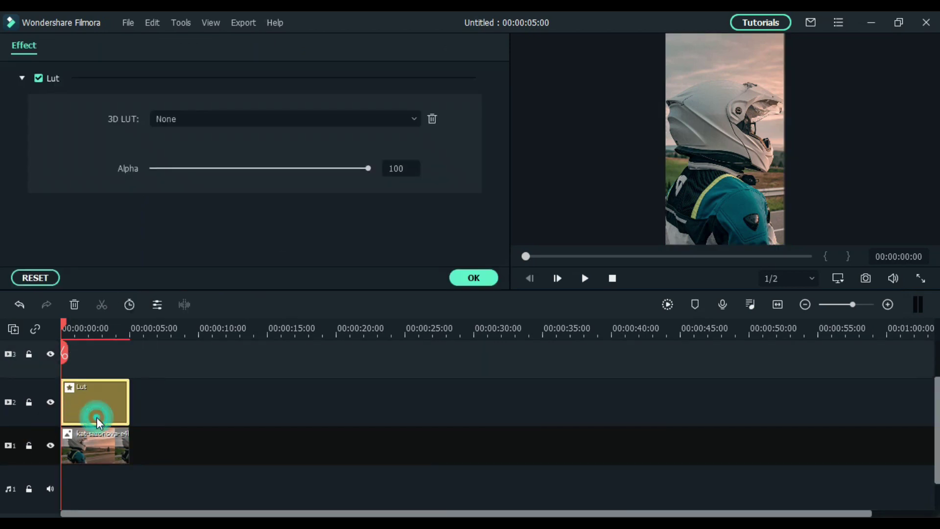
{"action": "left_click", "coordinate": [303, 120]}
{"action": "scroll", "coordinate": [273, 230], "scroll_direction": "down", "scroll_amount": 5}
{"action": "scroll", "coordinate": [272, 221], "scroll_direction": "up", "scroll_amount": 5}
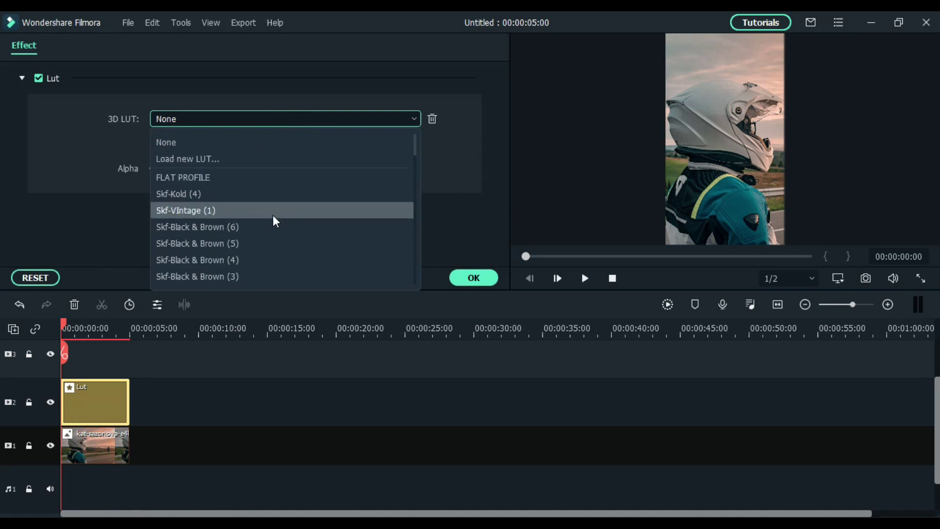
{"action": "left_click", "coordinate": [204, 261]}
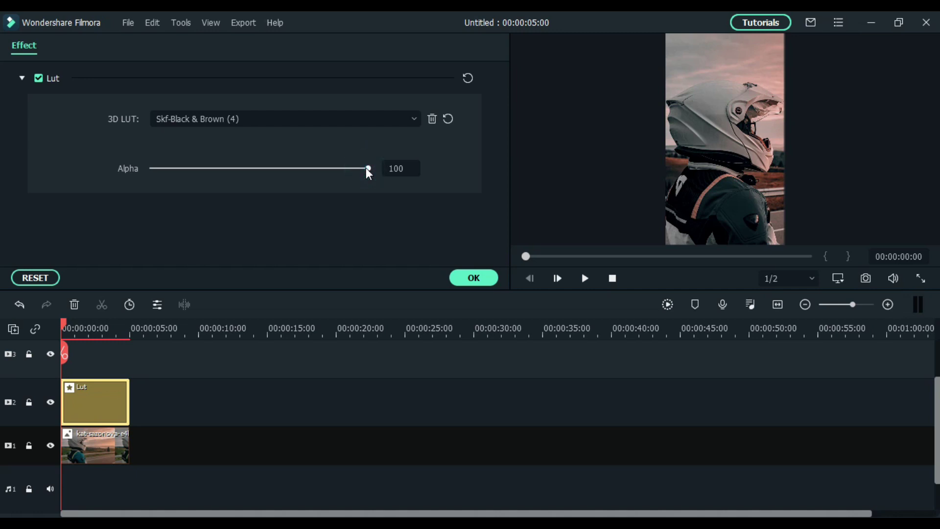
- Check the graded photo full screen, then set the LUT strength to around 90 and confirm
{"action": "left_click", "coordinate": [922, 286]}
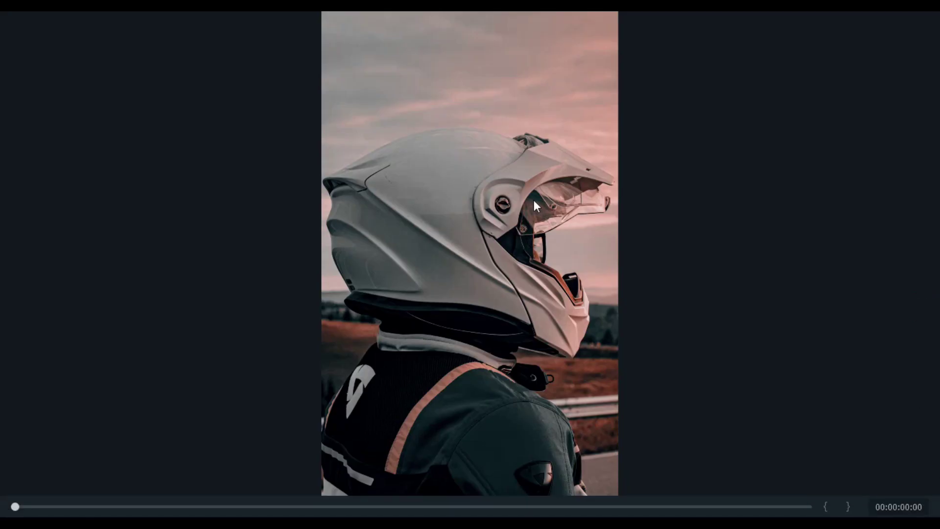
{"action": "key", "text": "Escape"}
{"action": "left_click_drag", "start_coordinate": [365, 168], "coordinate": [261, 172]}
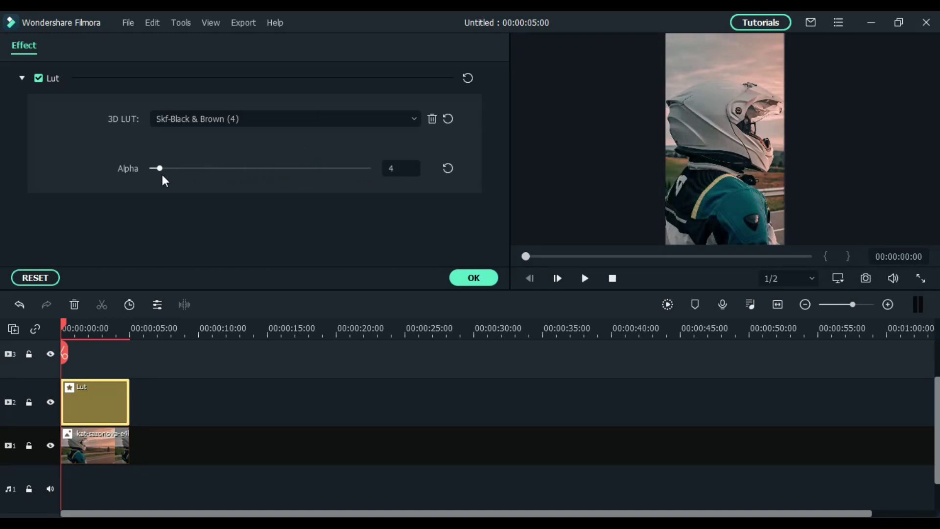
{"action": "left_click_drag", "start_coordinate": [161, 175], "coordinate": [350, 176]}
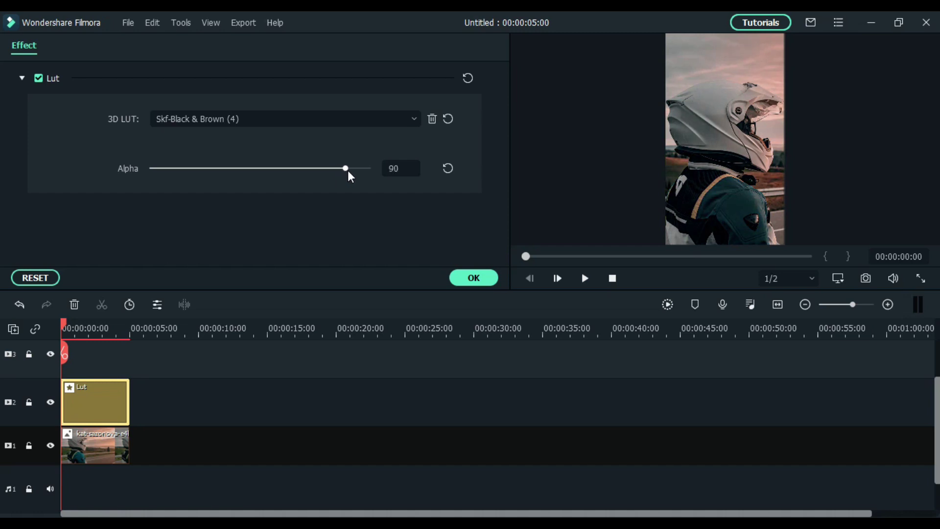
{"action": "left_click", "coordinate": [473, 280]}
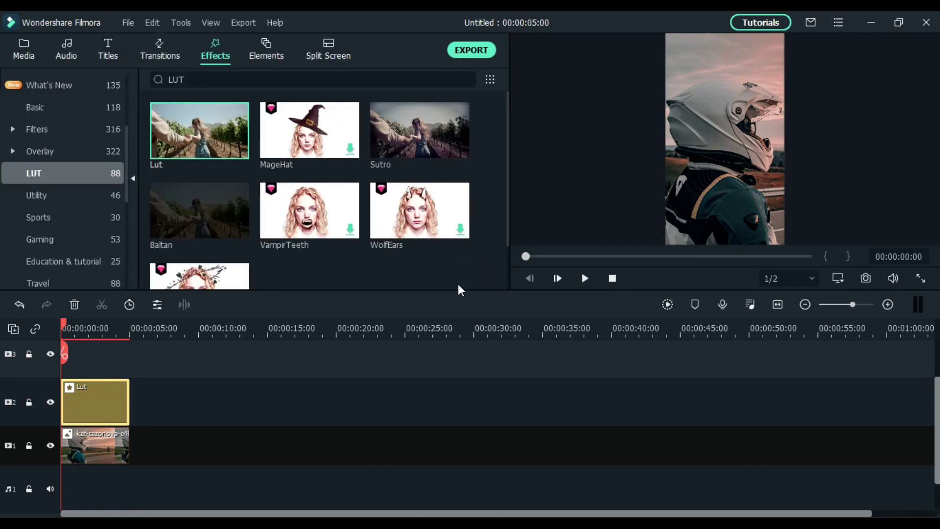
- Take a snapshot of the graded frame and return to the project media files
{"action": "left_click", "coordinate": [866, 281]}
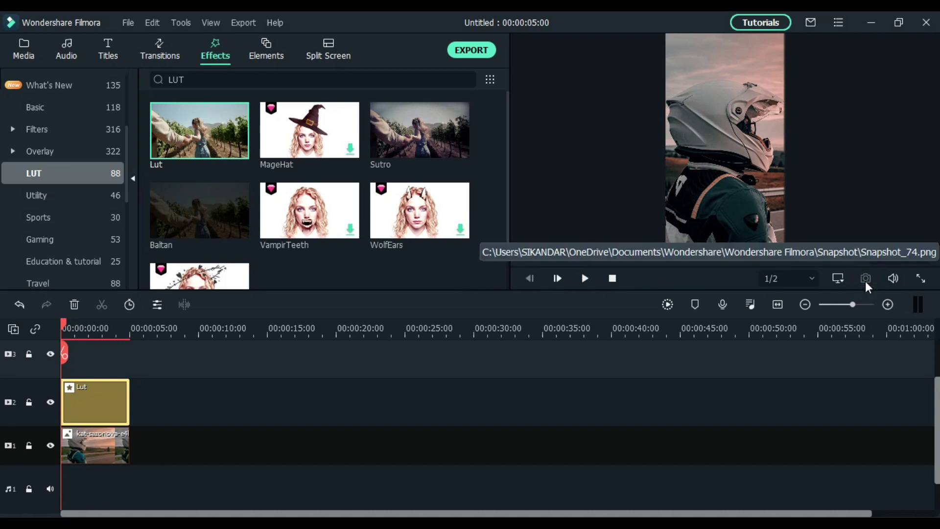
{"action": "left_click", "coordinate": [31, 47]}
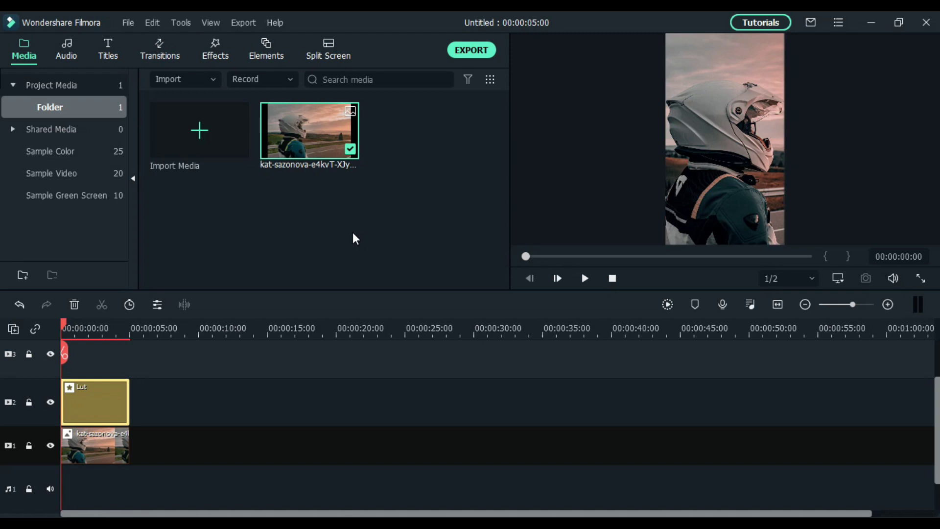
- Reveal Snapshot_74.png in Explorer and open it in Photos, always using Photos for .png files
{"action": "right_click", "coordinate": [406, 141]}
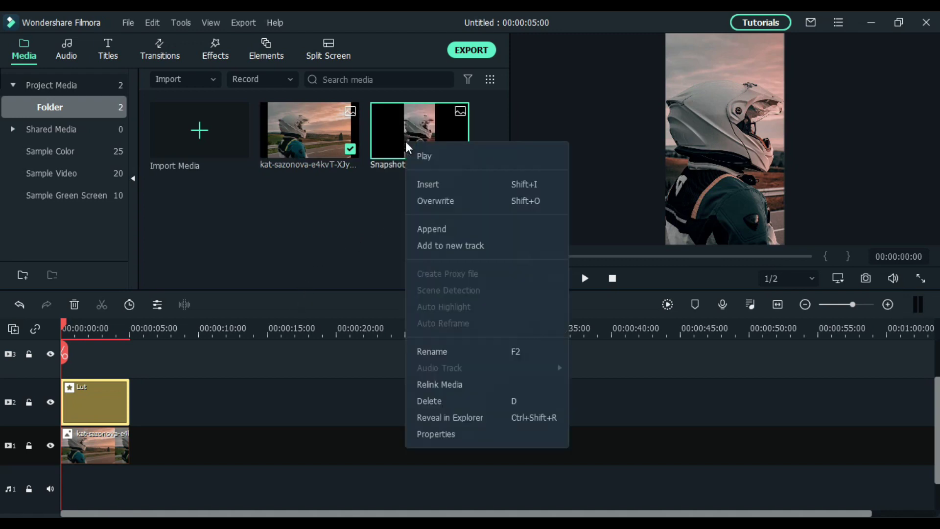
{"action": "left_click", "coordinate": [443, 422]}
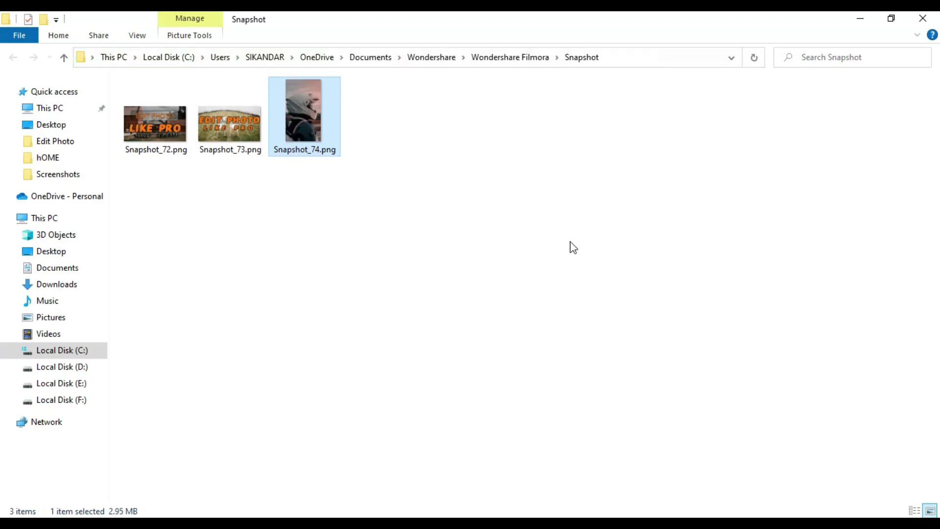
{"action": "left_click", "coordinate": [315, 99]}
{"action": "double_click", "coordinate": [303, 104]}
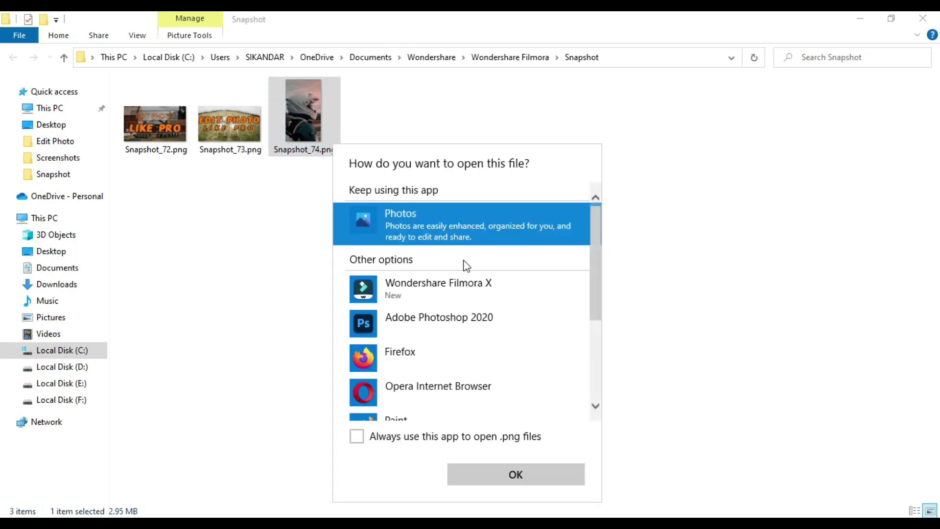
{"action": "left_click", "coordinate": [357, 439]}
{"action": "left_click", "coordinate": [515, 473]}
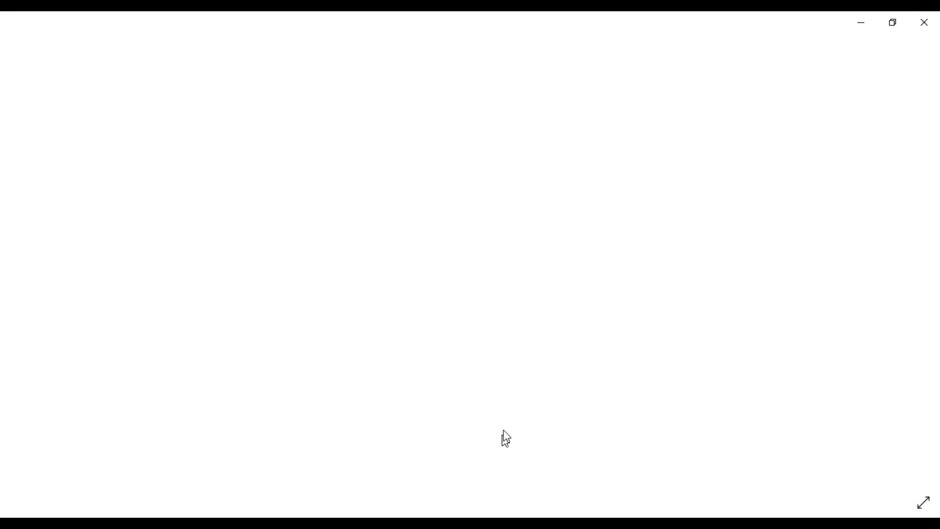
- Zoom and pan around the snapshot, then close the Photos viewer
{"action": "scroll", "coordinate": [490, 314], "scroll_direction": "up", "scroll_amount": 2}
{"action": "left_click_drag", "start_coordinate": [503, 412], "coordinate": [472, 155]}
{"action": "left_click", "coordinate": [928, 22]}
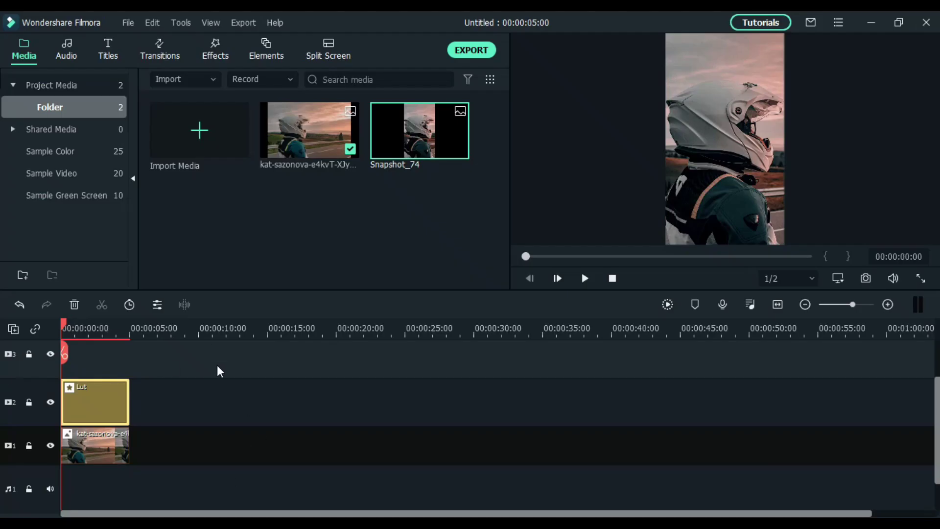
- Place the playhead near 9 seconds and set the project aspect ratio to 16:9 widescreen
{"action": "left_click", "coordinate": [191, 328]}
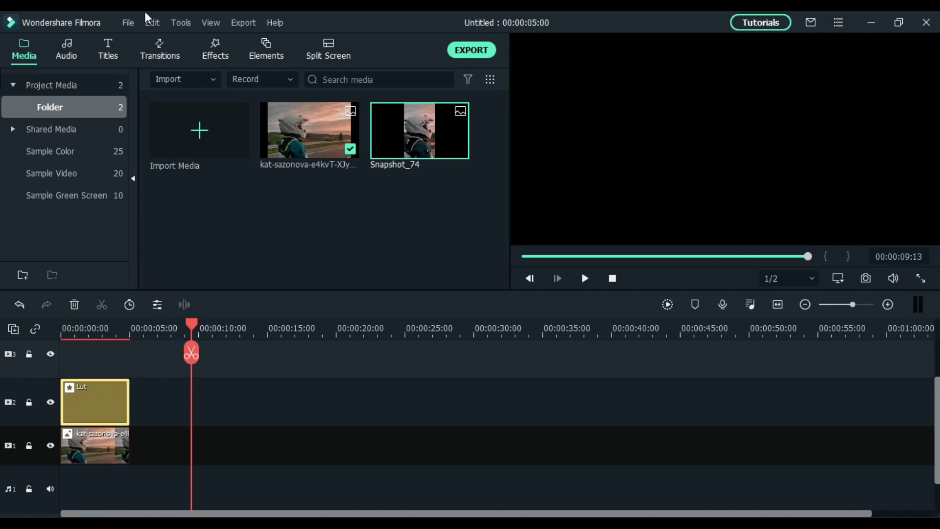
{"action": "left_click", "coordinate": [131, 24]}
{"action": "left_click", "coordinate": [197, 269]}
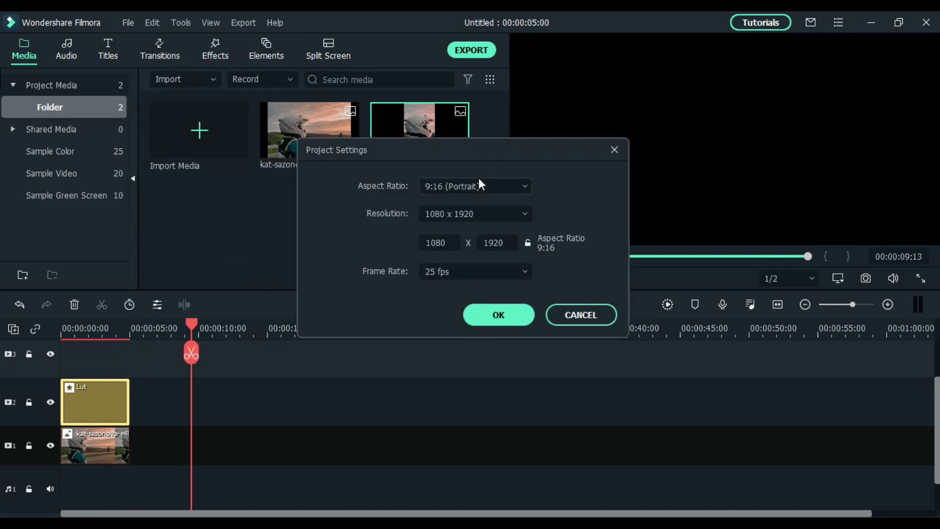
{"action": "left_click", "coordinate": [479, 196]}
{"action": "left_click", "coordinate": [474, 213]}
{"action": "left_click", "coordinate": [497, 321]}
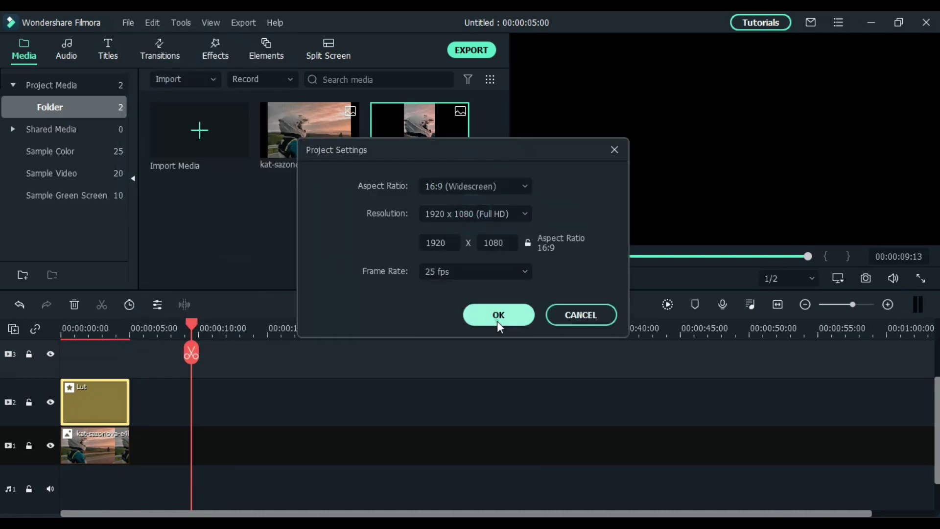
- Add the motorcyclist photo to track 2 at the playhead and select the new clip
{"action": "left_click_drag", "start_coordinate": [309, 130], "coordinate": [199, 414]}
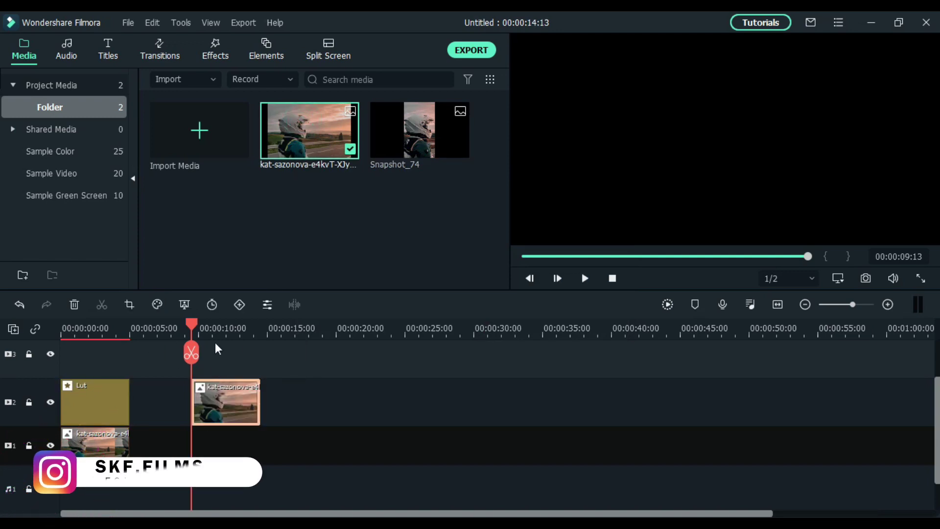
{"action": "left_click", "coordinate": [221, 327]}
{"action": "left_click", "coordinate": [554, 171]}
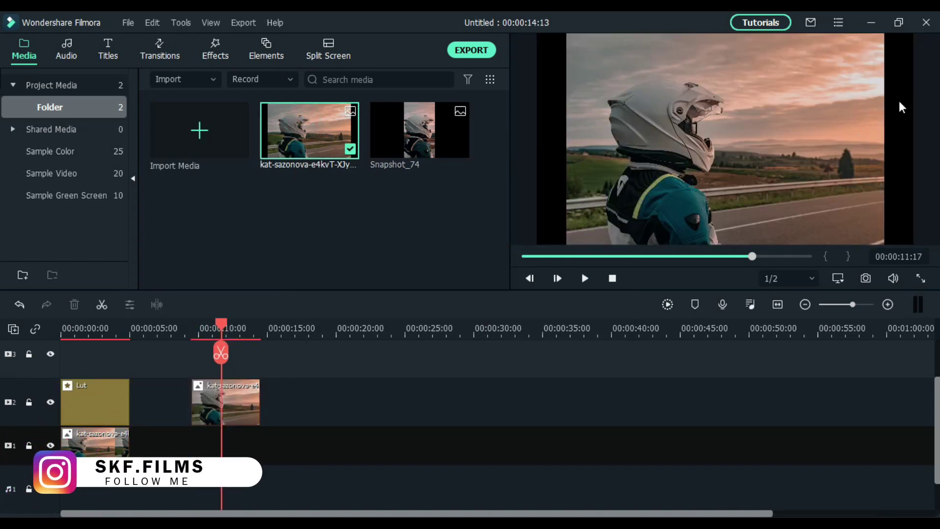
{"action": "left_click", "coordinate": [252, 407]}
{"action": "left_click", "coordinate": [130, 305]}
- Crop the new clip to 16:9 along the image's bottom edge, then move it to track 1
{"action": "left_click", "coordinate": [293, 405]}
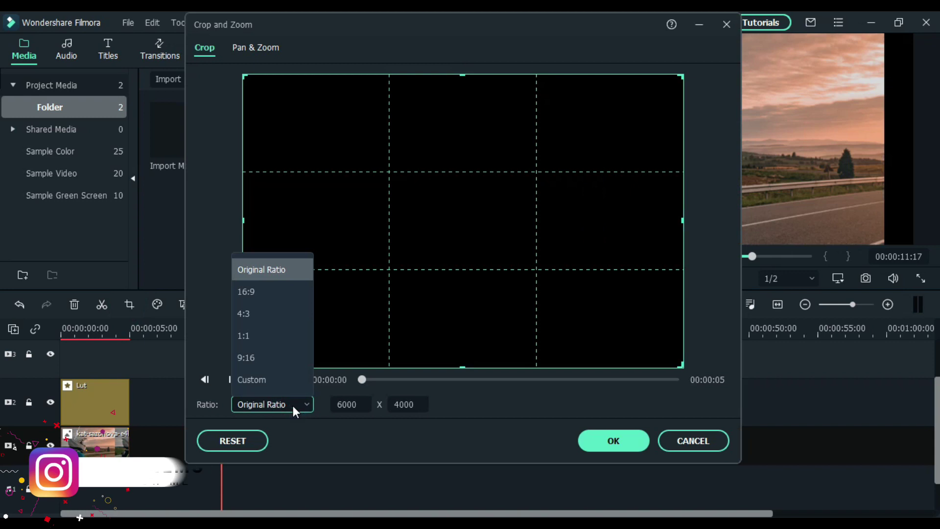
{"action": "left_click", "coordinate": [281, 290]}
{"action": "left_click_drag", "start_coordinate": [441, 263], "coordinate": [441, 288]}
{"action": "left_click", "coordinate": [587, 440]}
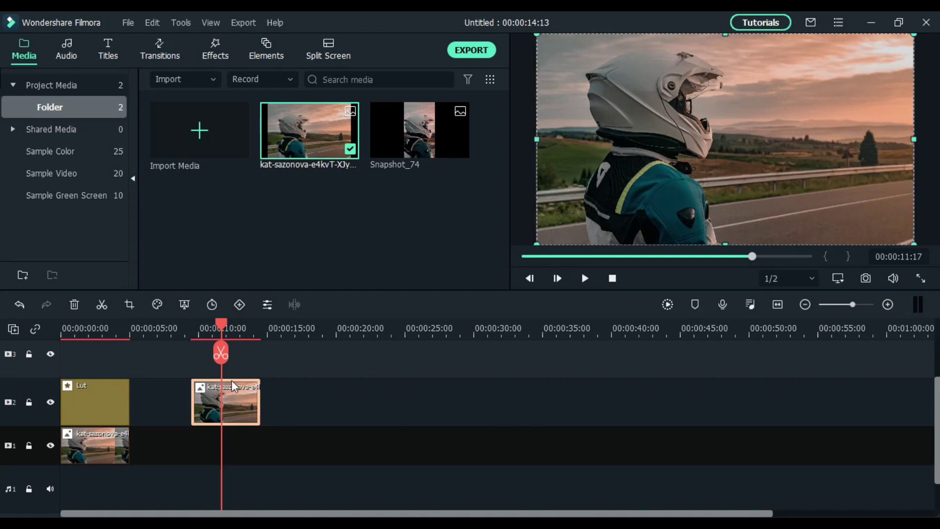
{"action": "left_click_drag", "start_coordinate": [248, 406], "coordinate": [229, 437]}
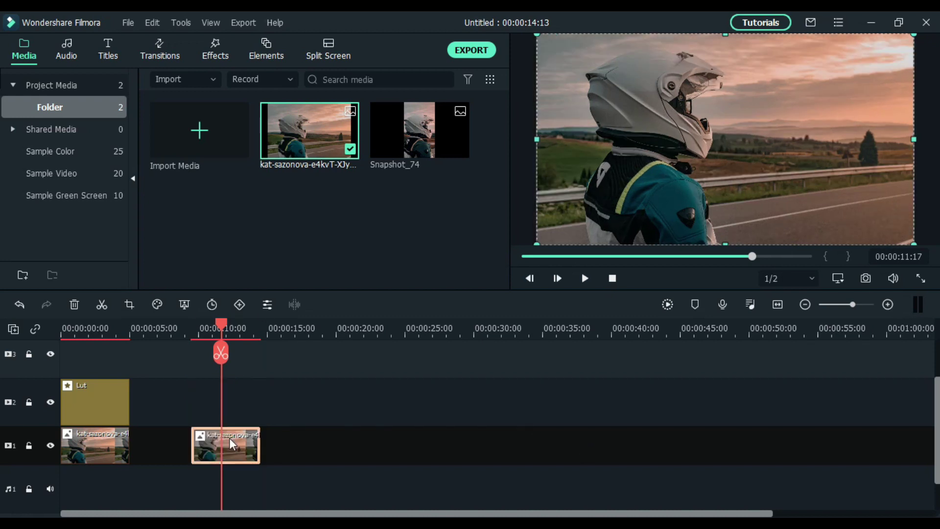
- Color-correct the photo: raise enhancement, temperature 1.31, contrast 32, saturation 9
{"action": "left_click", "coordinate": [266, 305]}
{"action": "left_click", "coordinate": [19, 79]}
{"action": "left_click", "coordinate": [180, 170]}
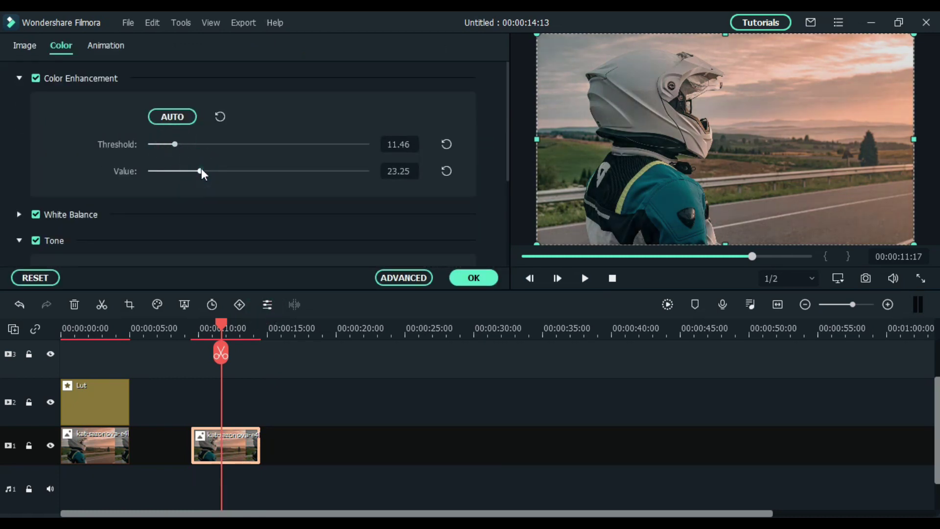
{"action": "left_click", "coordinate": [20, 79]}
{"action": "left_click", "coordinate": [284, 171]}
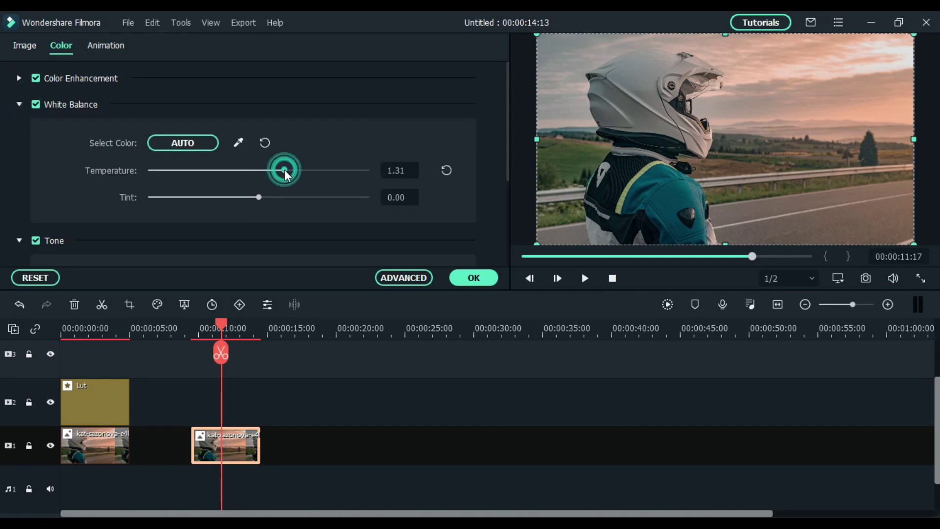
{"action": "left_click", "coordinate": [24, 106]}
{"action": "left_click_drag", "start_coordinate": [293, 169], "coordinate": [268, 196]}
{"action": "left_click_drag", "start_coordinate": [259, 223], "coordinate": [271, 223]}
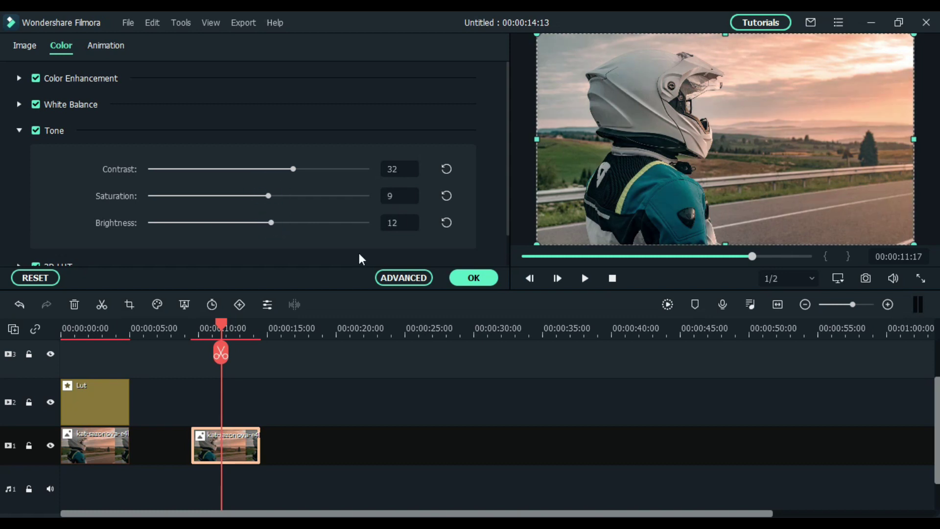
{"action": "left_click", "coordinate": [474, 278]}
- Place the Lut clip above the photo at 9 seconds with alpha 79
{"action": "left_click_drag", "start_coordinate": [90, 405], "coordinate": [224, 417]}
{"action": "double_click", "coordinate": [238, 397]}
{"action": "left_click_drag", "start_coordinate": [330, 169], "coordinate": [312, 171]}
- Raise the photo's brightness to 20 and add the Basic 1 title on track 3
{"action": "double_click", "coordinate": [233, 460]}
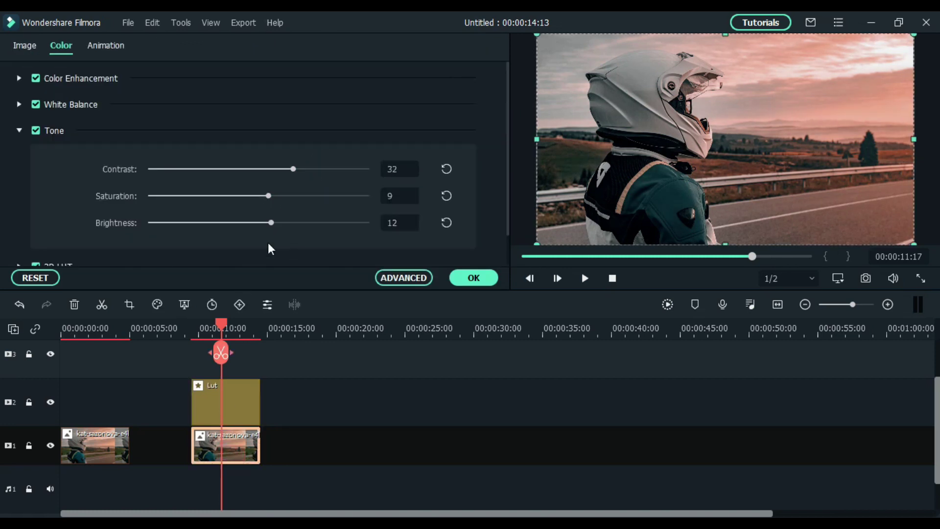
{"action": "left_click", "coordinate": [288, 223]}
{"action": "left_click_drag", "start_coordinate": [288, 223], "coordinate": [280, 224]}
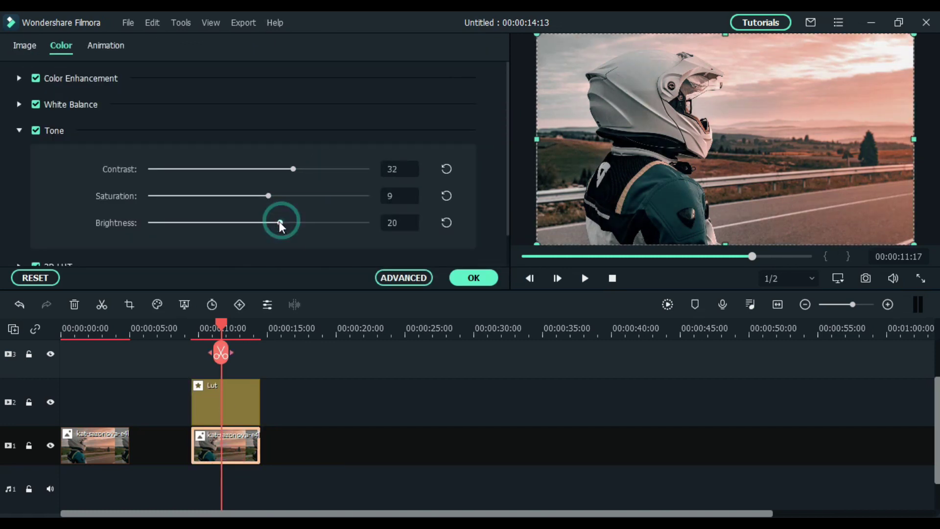
{"action": "left_click", "coordinate": [472, 279]}
{"action": "left_click", "coordinate": [107, 52]}
{"action": "left_click_drag", "start_coordinate": [214, 255], "coordinate": [201, 366]}
- Replace the Lorem ipsum placeholder with 'HOW TO' in Advanced Text Edit
{"action": "double_click", "coordinate": [230, 365]}
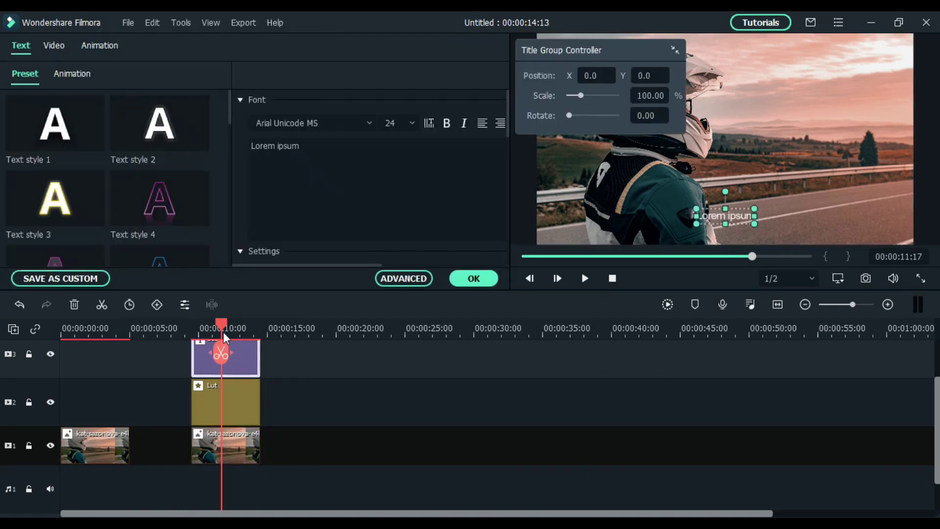
{"action": "left_click", "coordinate": [405, 281]}
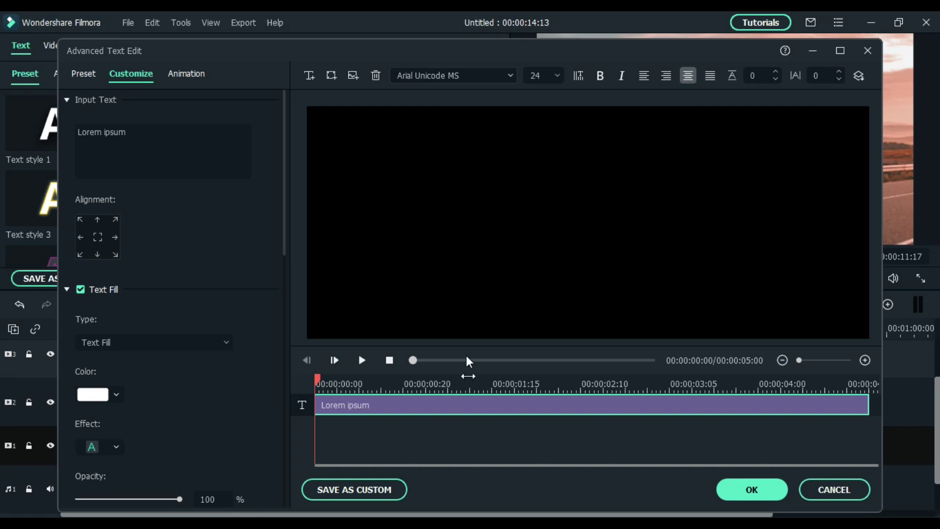
{"action": "left_click", "coordinate": [454, 383]}
{"action": "triple_click", "coordinate": [153, 130]}
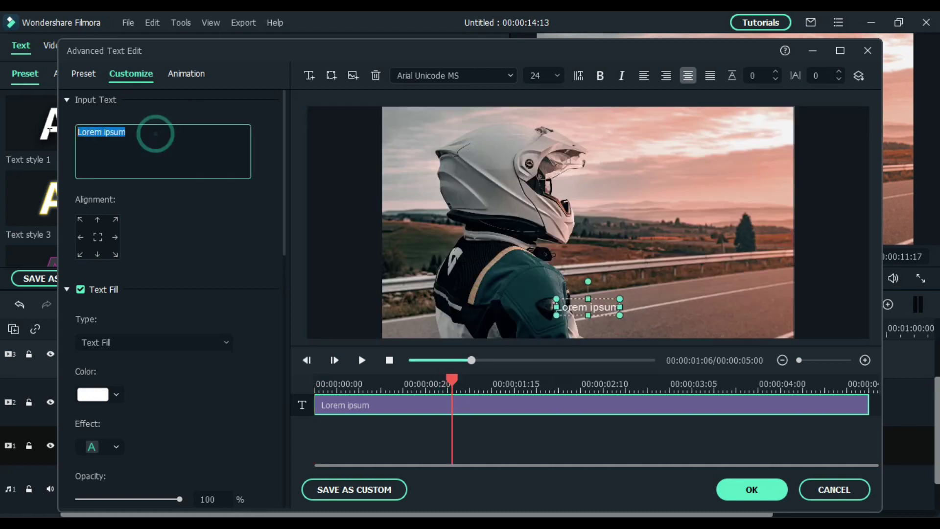
{"action": "type", "text": "HOW TO"}
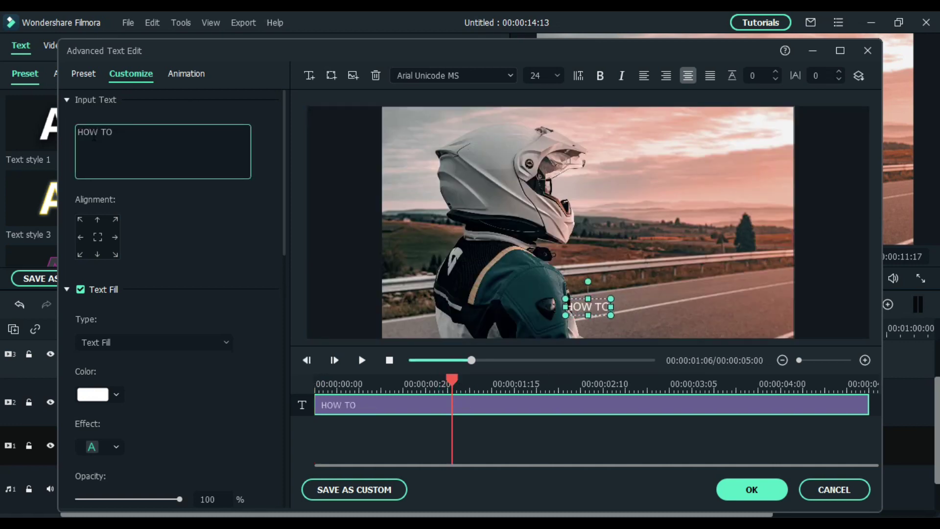
- Set the HOW TO text to size 100 and make it bold
{"action": "triple_click", "coordinate": [148, 139]}
{"action": "left_click", "coordinate": [557, 76]}
{"action": "scroll", "coordinate": [544, 166], "scroll_direction": "down", "scroll_amount": 5}
{"action": "left_click", "coordinate": [548, 129]}
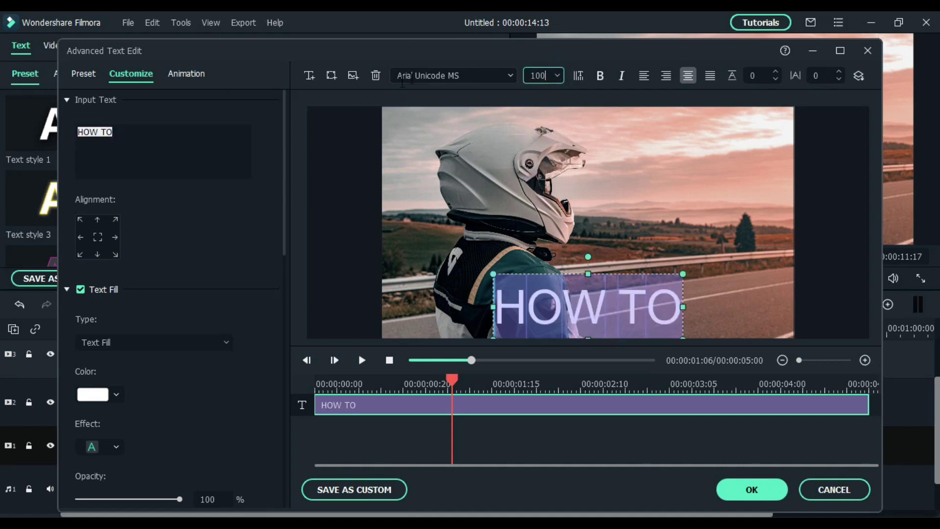
{"action": "left_click", "coordinate": [482, 77]}
{"action": "left_click", "coordinate": [510, 76]}
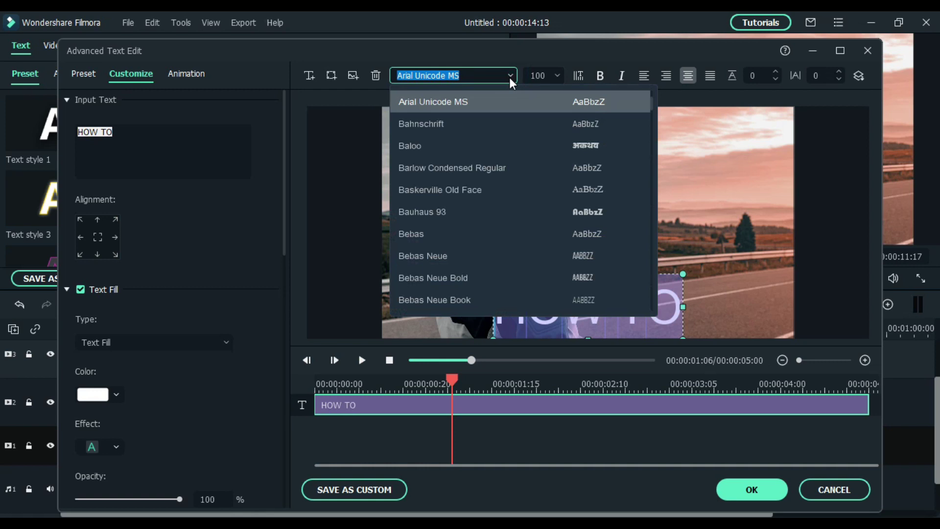
{"action": "left_click", "coordinate": [516, 92]}
{"action": "left_click", "coordinate": [601, 76]}
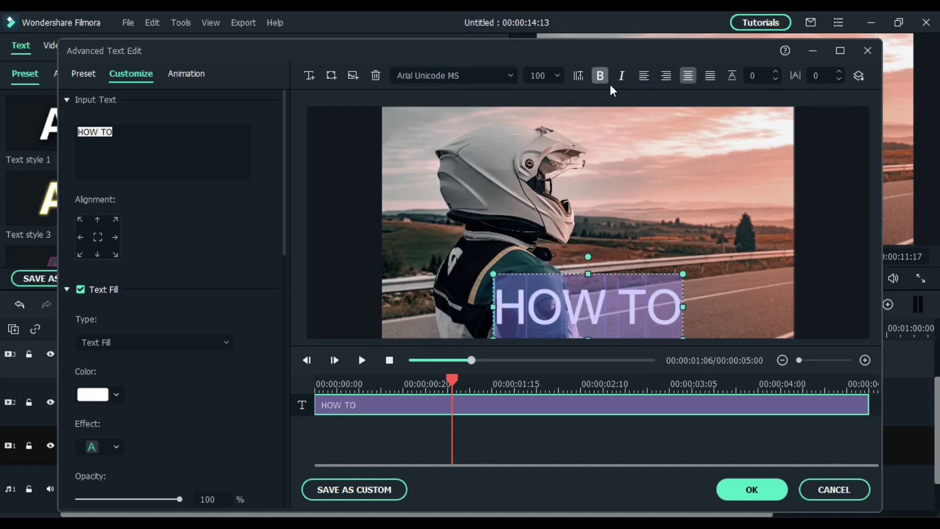
- Change the font to Britannic Bold and move HOW TO to the upper right
{"action": "left_click", "coordinate": [510, 76]}
{"action": "scroll", "coordinate": [505, 147], "scroll_direction": "down", "scroll_amount": 2}
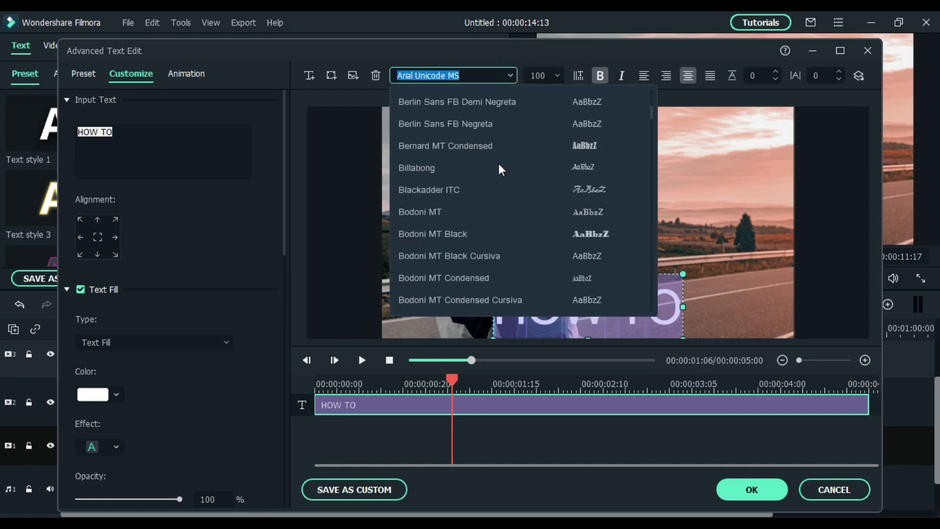
{"action": "left_click", "coordinate": [539, 143]}
{"action": "left_click", "coordinate": [510, 76]}
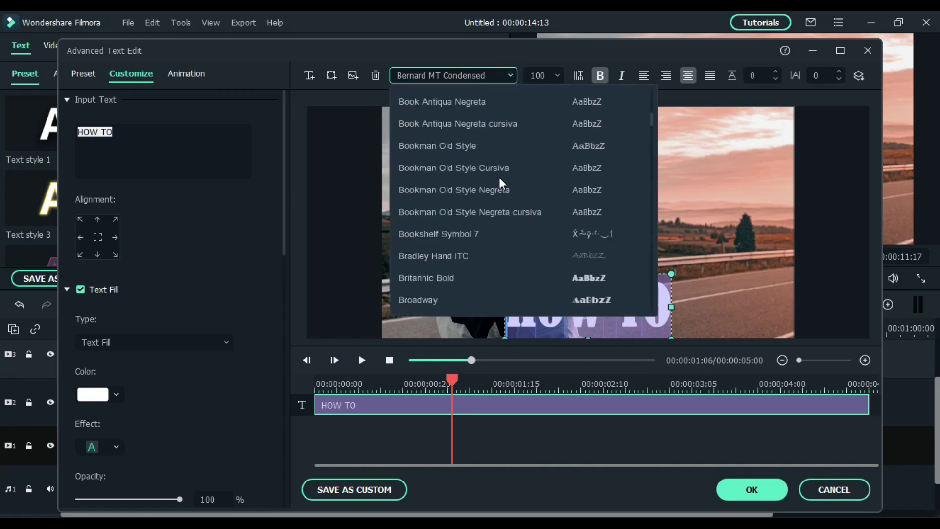
{"action": "left_click", "coordinate": [563, 275]}
{"action": "left_click_drag", "start_coordinate": [595, 309], "coordinate": [681, 167]}
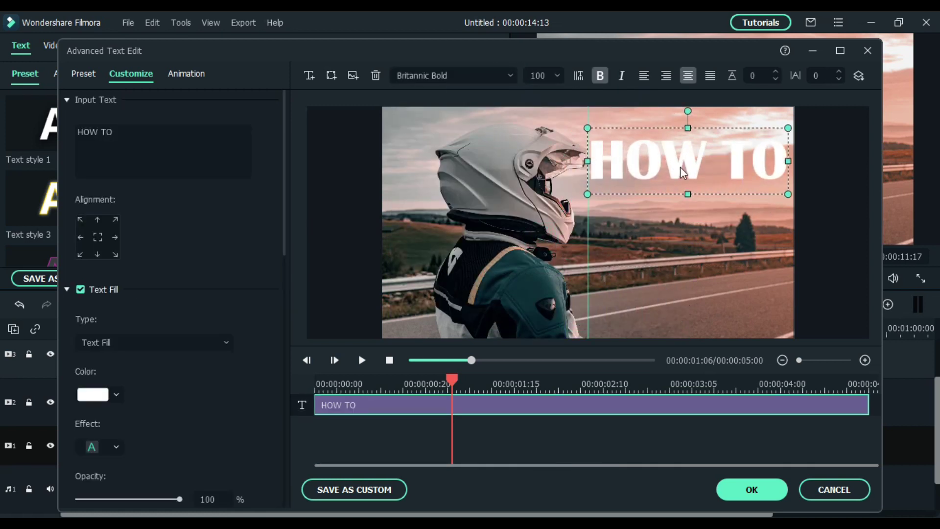
- Add a text box reading 'EDIT' positioned beneath HOW TO
{"action": "left_click", "coordinate": [311, 75]}
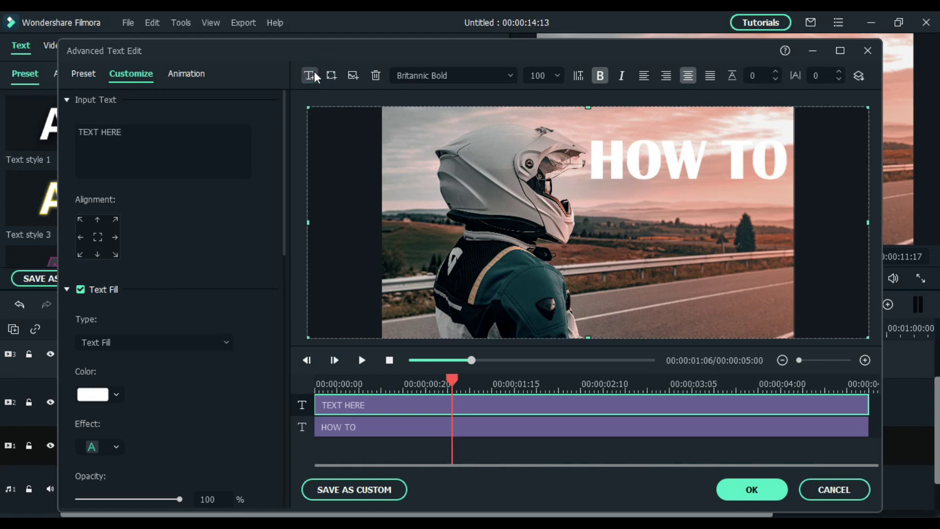
{"action": "left_click_drag", "start_coordinate": [125, 132], "coordinate": [58, 132]}
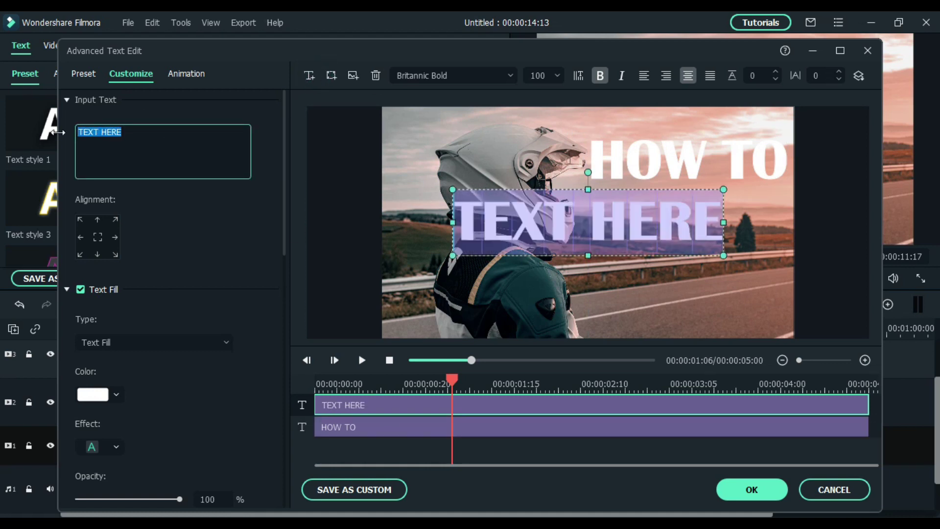
{"action": "type", "text": "EDIT"}
{"action": "left_click_drag", "start_coordinate": [582, 191], "coordinate": [677, 186]}
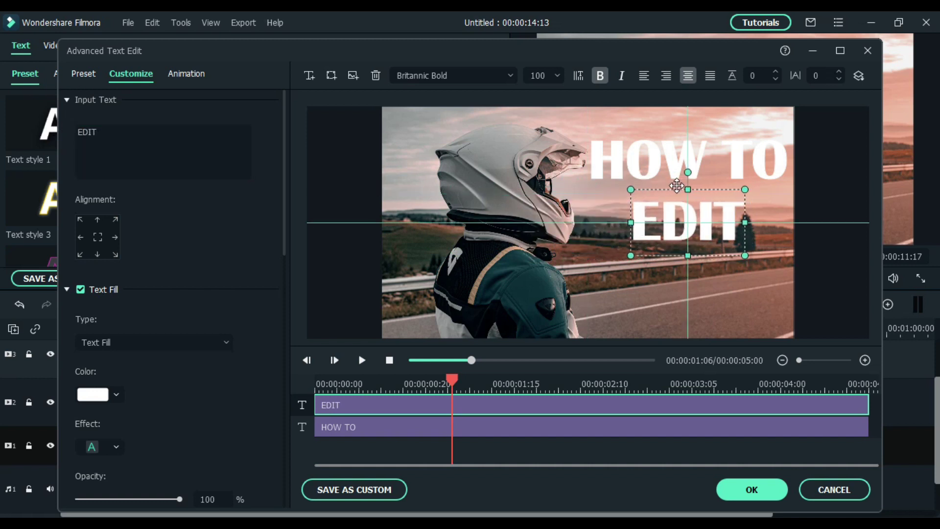
{"action": "left_click", "coordinate": [688, 291]}
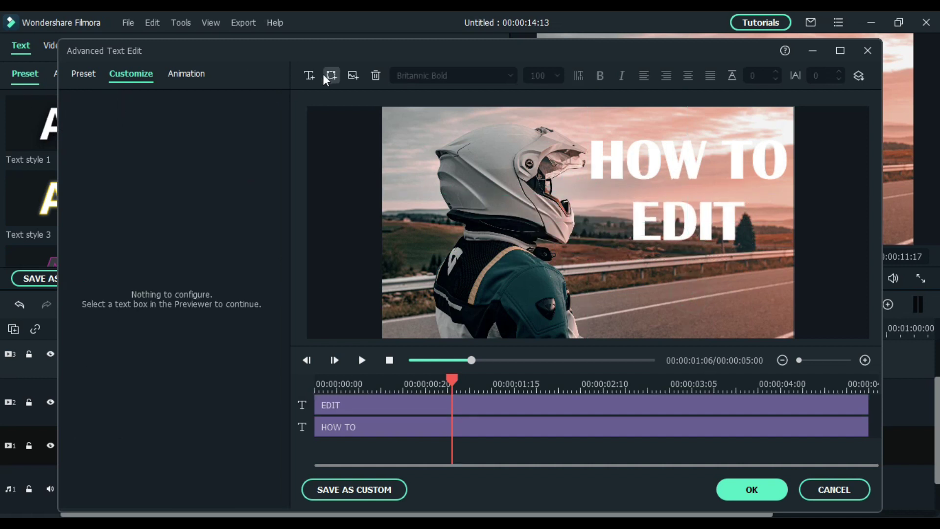
- Add a text box reading 'PHOTO' placed below EDIT
{"action": "left_click", "coordinate": [310, 75]}
{"action": "left_click_drag", "start_coordinate": [558, 221], "coordinate": [658, 287]}
{"action": "left_click", "coordinate": [135, 130]}
{"action": "type", "text": "PHOTO"}
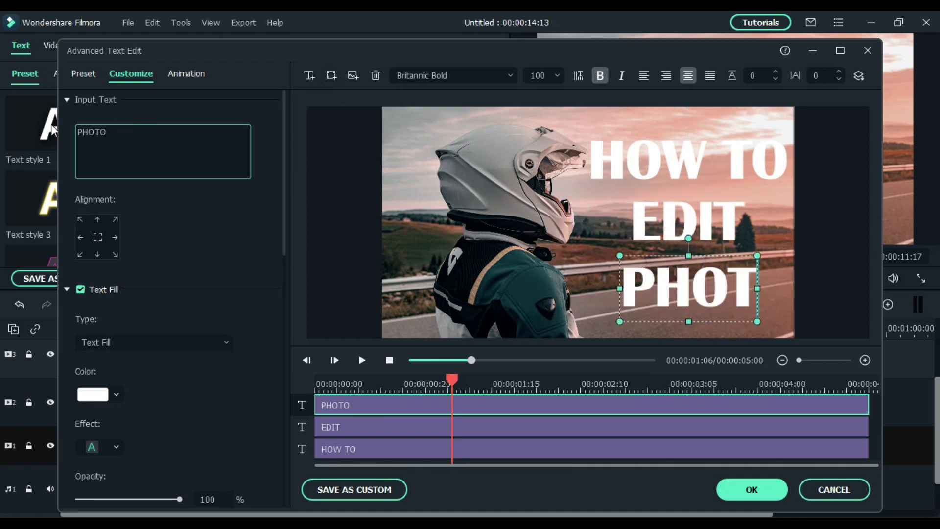
{"action": "left_click", "coordinate": [663, 164]}
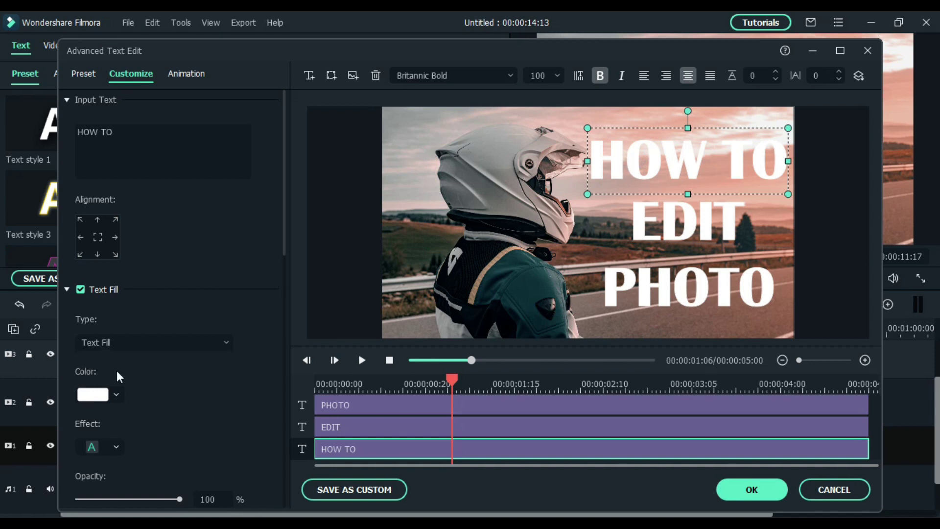
- Give HOW TO an orange #ff7e15 fill and a black outline of size 15
{"action": "left_click", "coordinate": [94, 398]}
{"action": "left_click", "coordinate": [116, 493]}
{"action": "left_click", "coordinate": [22, 443]}
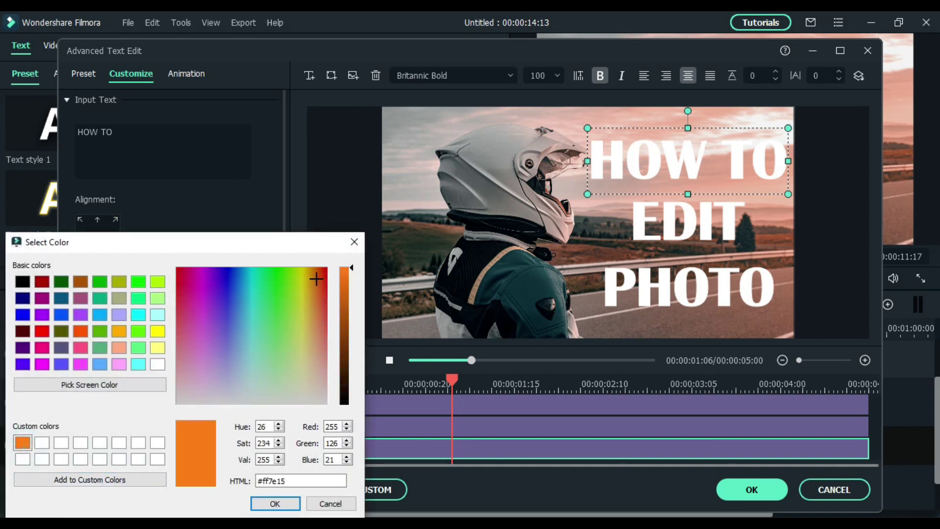
{"action": "left_click", "coordinate": [274, 503]}
{"action": "scroll", "coordinate": [145, 425], "scroll_direction": "down", "scroll_amount": 5}
{"action": "left_click", "coordinate": [81, 358]}
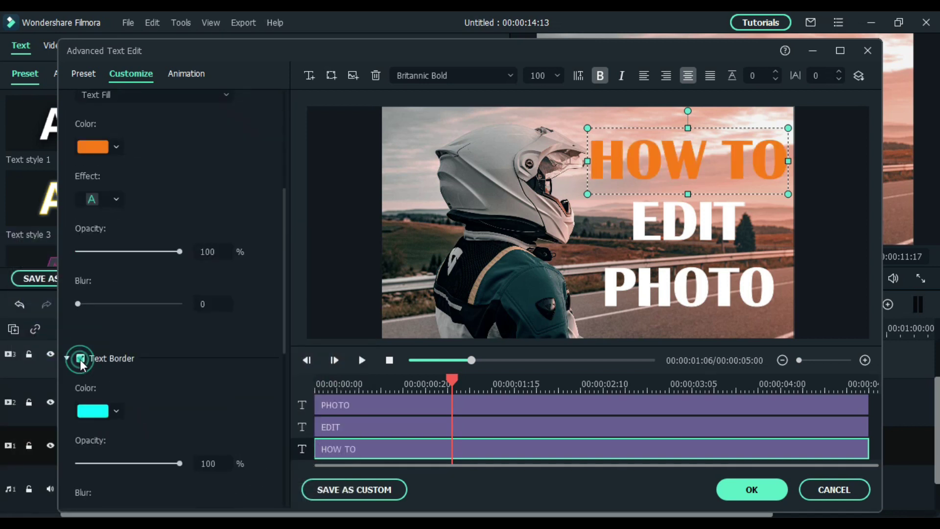
{"action": "left_click", "coordinate": [88, 414]}
{"action": "left_click", "coordinate": [77, 499]}
{"action": "scroll", "coordinate": [208, 403], "scroll_direction": "down", "scroll_amount": 2}
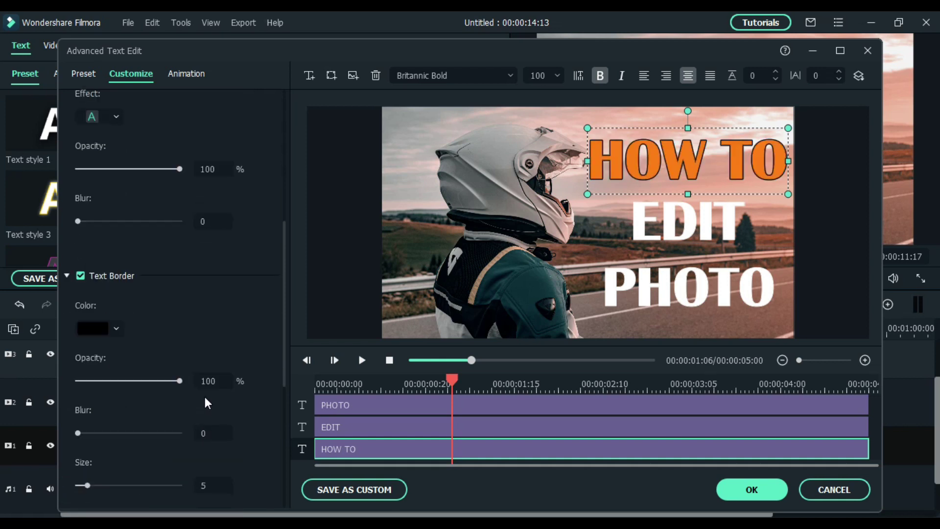
{"action": "scroll", "coordinate": [207, 402], "scroll_direction": "down", "scroll_amount": 2}
{"action": "left_click", "coordinate": [108, 403]}
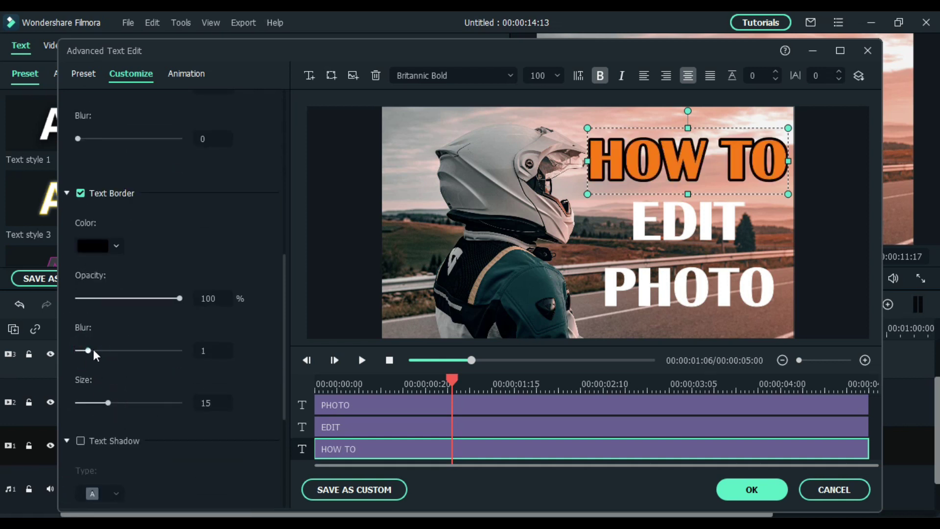
{"action": "left_click", "coordinate": [80, 441]}
{"action": "left_click", "coordinate": [80, 441]}
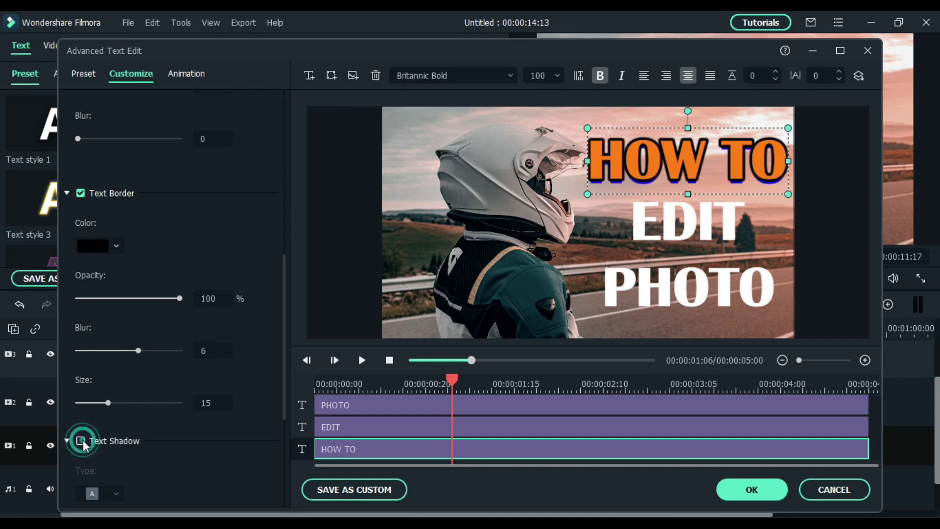
- Give EDIT an outline and the same orange fill
{"action": "left_click", "coordinate": [490, 434]}
{"action": "left_click", "coordinate": [81, 194]}
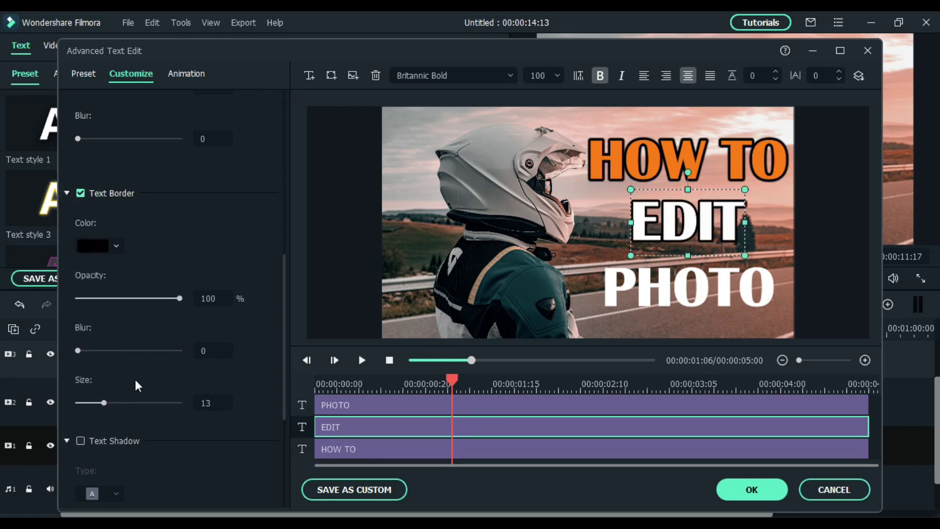
{"action": "left_click_drag", "start_coordinate": [115, 402], "coordinate": [116, 403]}
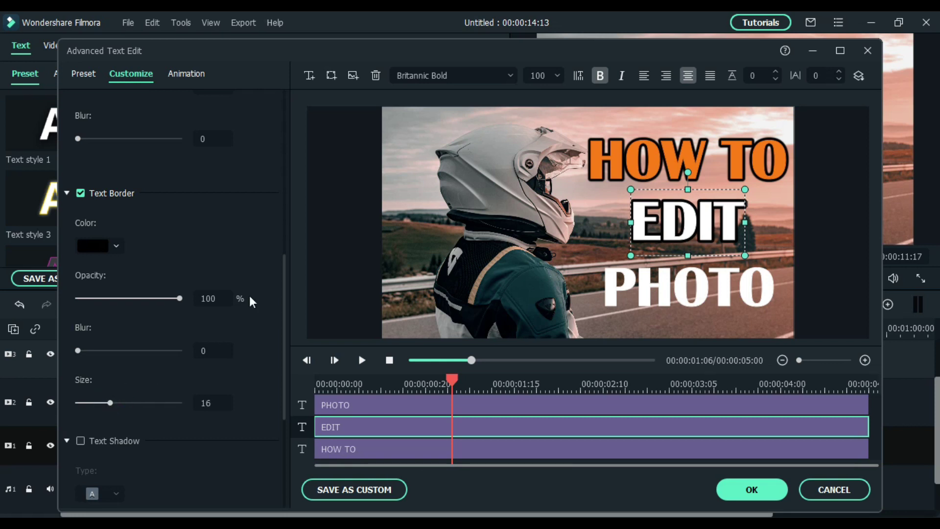
{"action": "scroll", "coordinate": [105, 196], "scroll_direction": "up", "scroll_amount": 4}
{"action": "left_click", "coordinate": [93, 188]}
{"action": "left_click", "coordinate": [119, 288]}
{"action": "left_click", "coordinate": [22, 306]}
{"action": "left_click", "coordinate": [276, 369]}
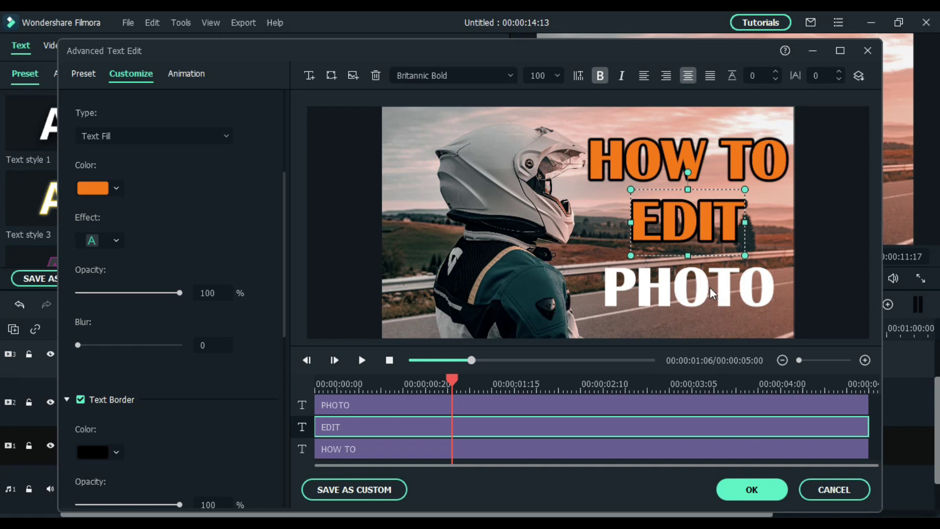
- Give PHOTO the orange fill with an outline and close the text editor
{"action": "left_click", "coordinate": [712, 293]}
{"action": "left_click", "coordinate": [95, 189]}
{"action": "left_click", "coordinate": [109, 287]}
{"action": "left_click", "coordinate": [22, 308]}
{"action": "left_click", "coordinate": [277, 367]}
{"action": "scroll", "coordinate": [236, 390], "scroll_direction": "down", "scroll_amount": 3}
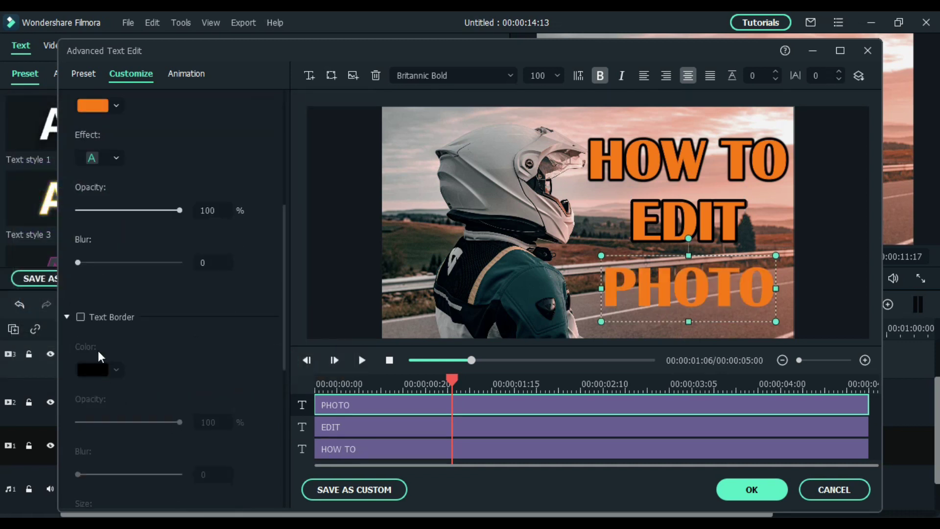
{"action": "left_click", "coordinate": [80, 316]}
{"action": "left_click", "coordinate": [750, 490]}
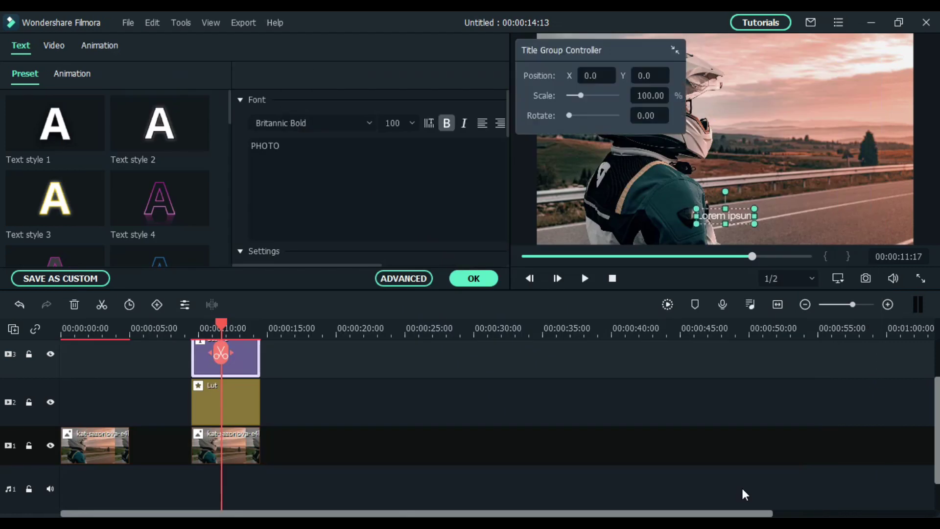
- Confirm the title, preview the frame full screen, and save a snapshot
{"action": "left_click", "coordinate": [474, 279]}
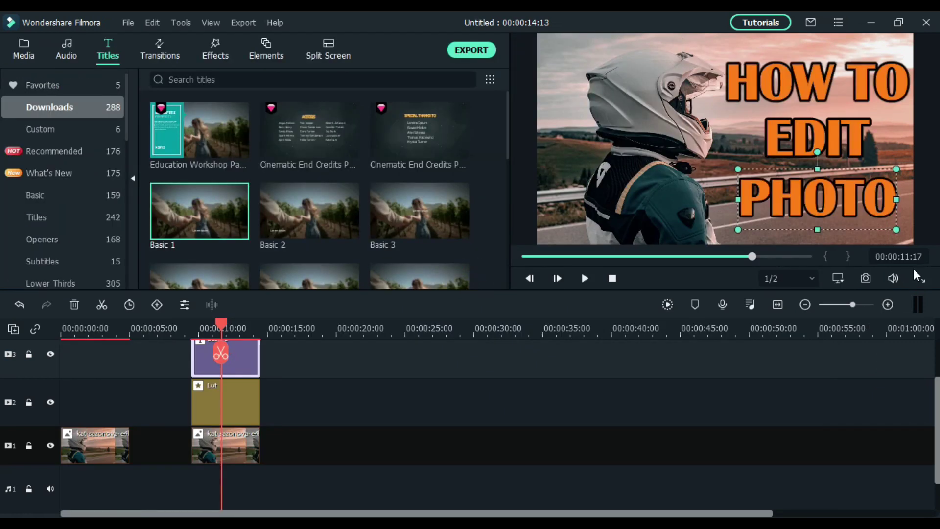
{"action": "left_click", "coordinate": [917, 275]}
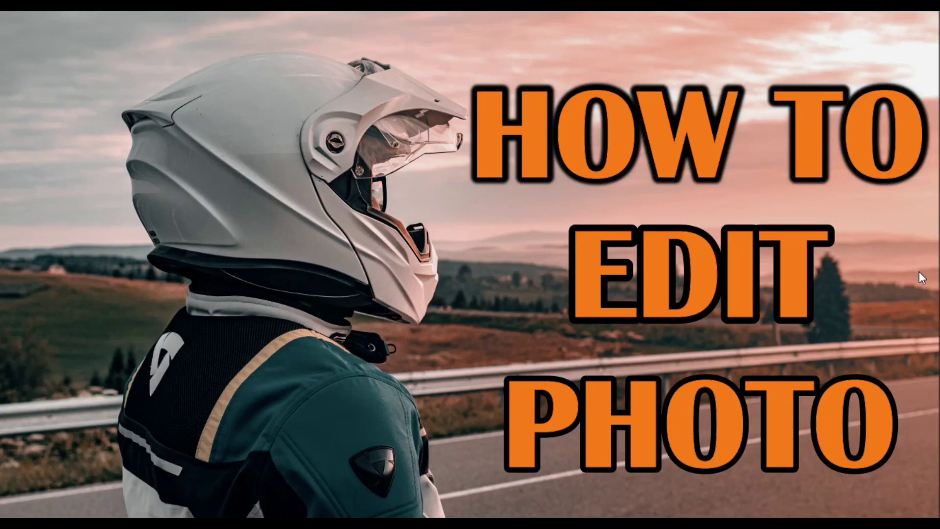
{"action": "key", "text": "Escape"}
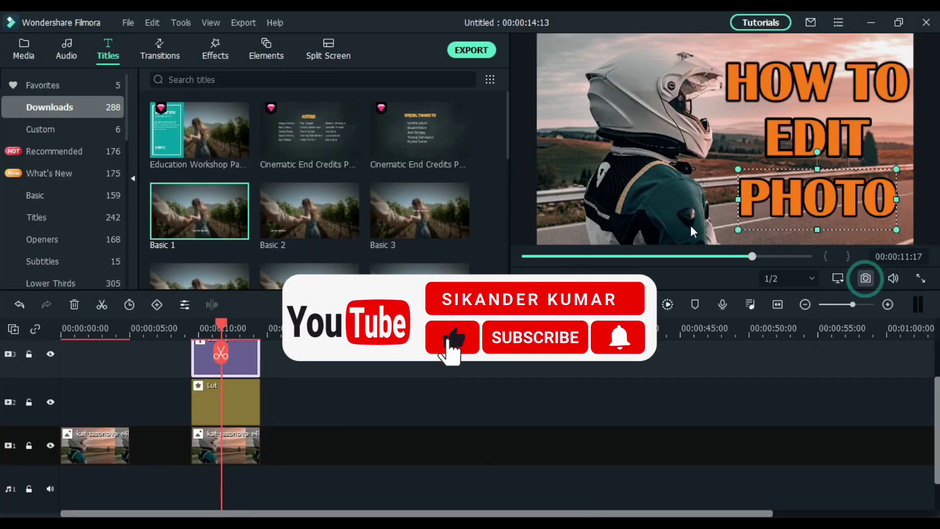
{"action": "left_click", "coordinate": [23, 51]}
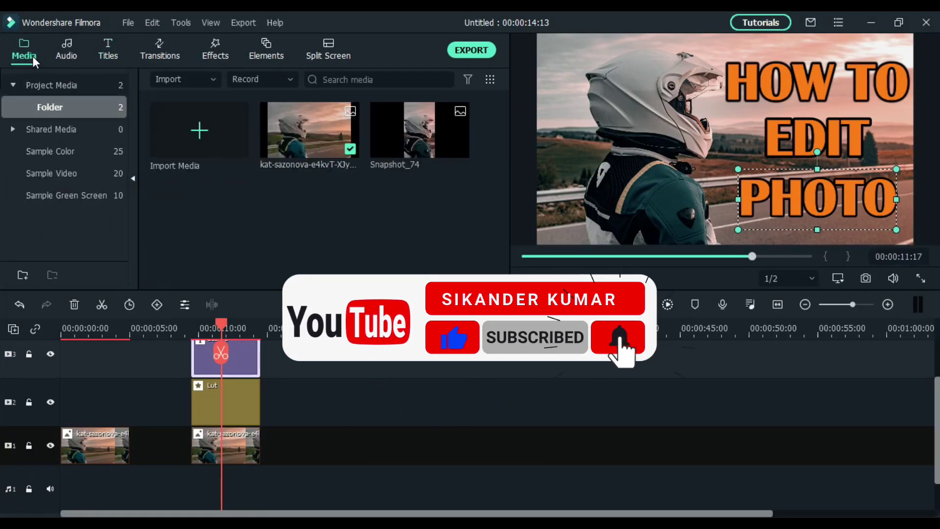
- Reveal Snapshot_75.png in File Explorer and view the image
{"action": "right_click", "coordinate": [200, 215]}
{"action": "left_click", "coordinate": [278, 487]}
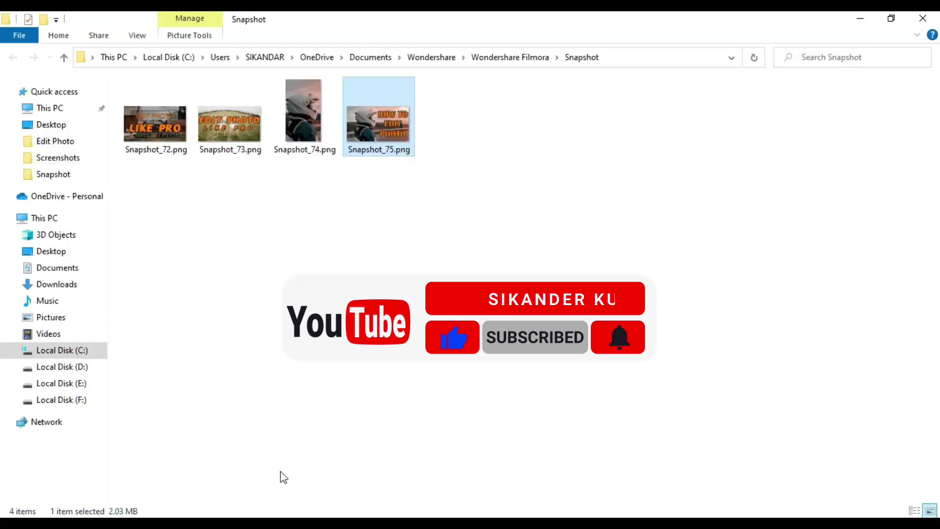
{"action": "double_click", "coordinate": [380, 134]}
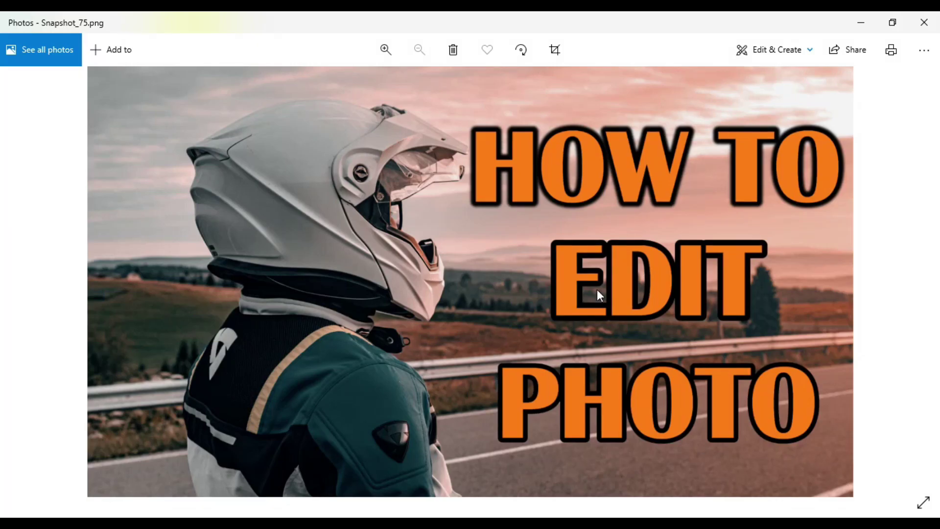
{"action": "left_click", "coordinate": [924, 22]}
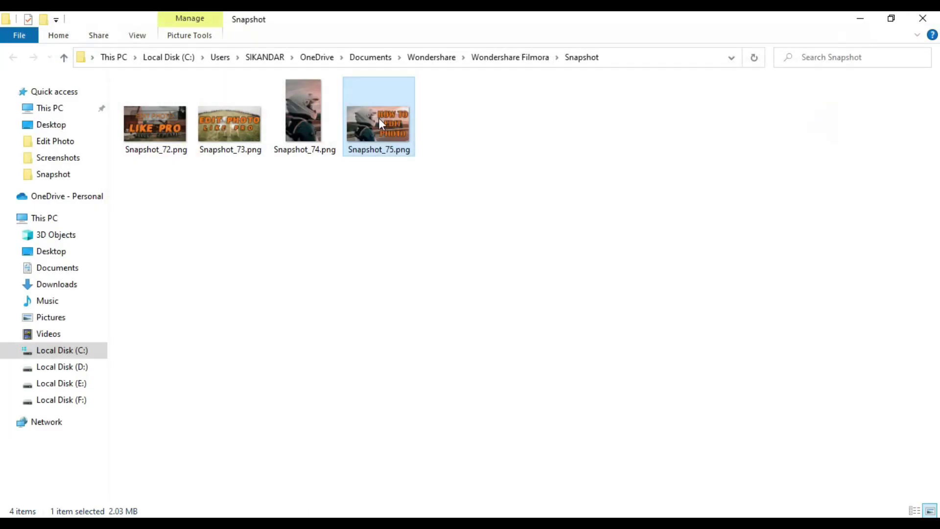